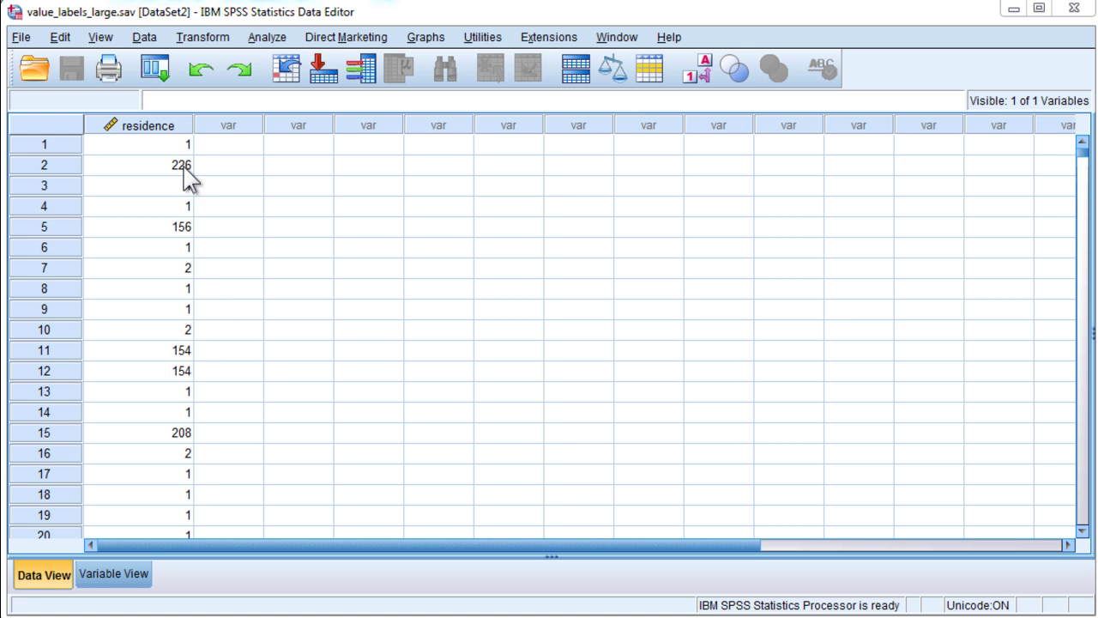
Inspect the residence column values in the SPSS data, such as 226 in row 2
{"action": "left_click", "coordinate": [178, 128]}
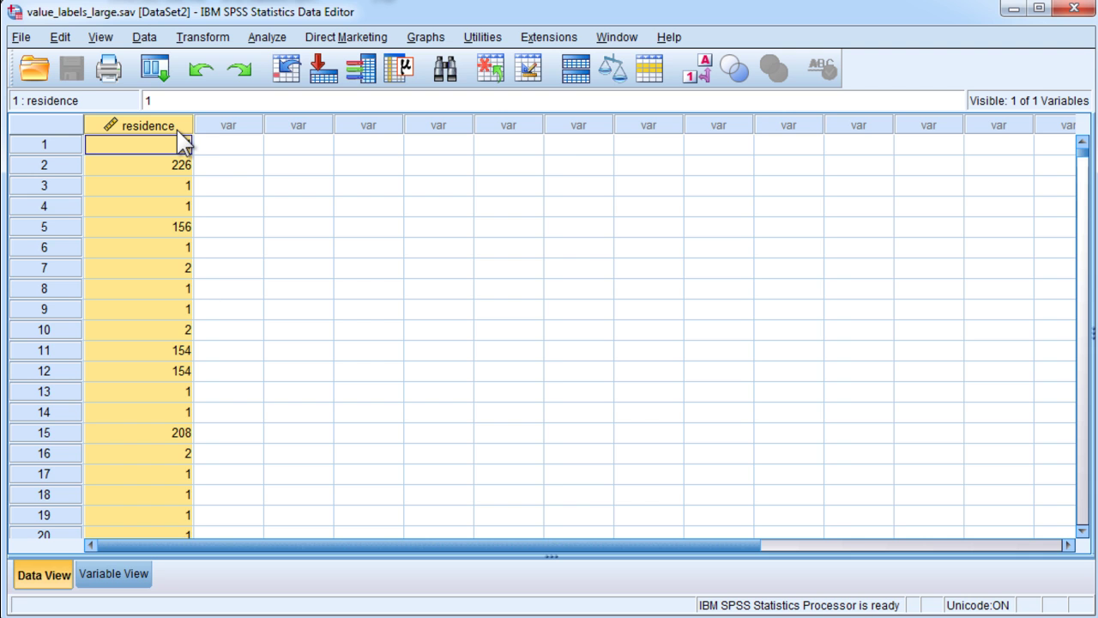
{"action": "left_click", "coordinate": [237, 144]}
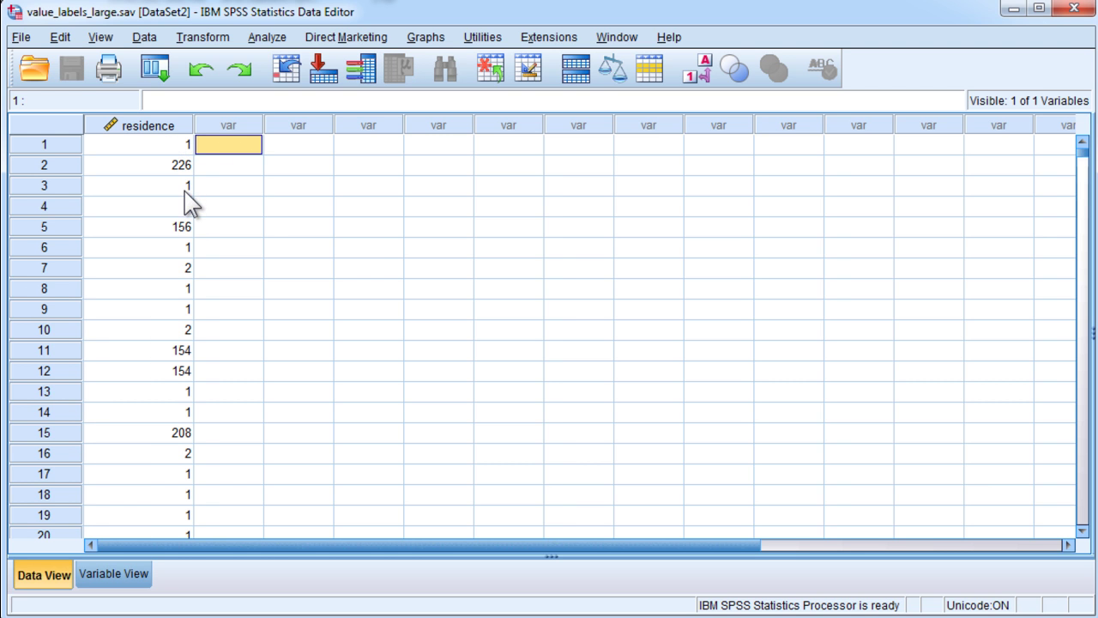
{"action": "left_click", "coordinate": [178, 166]}
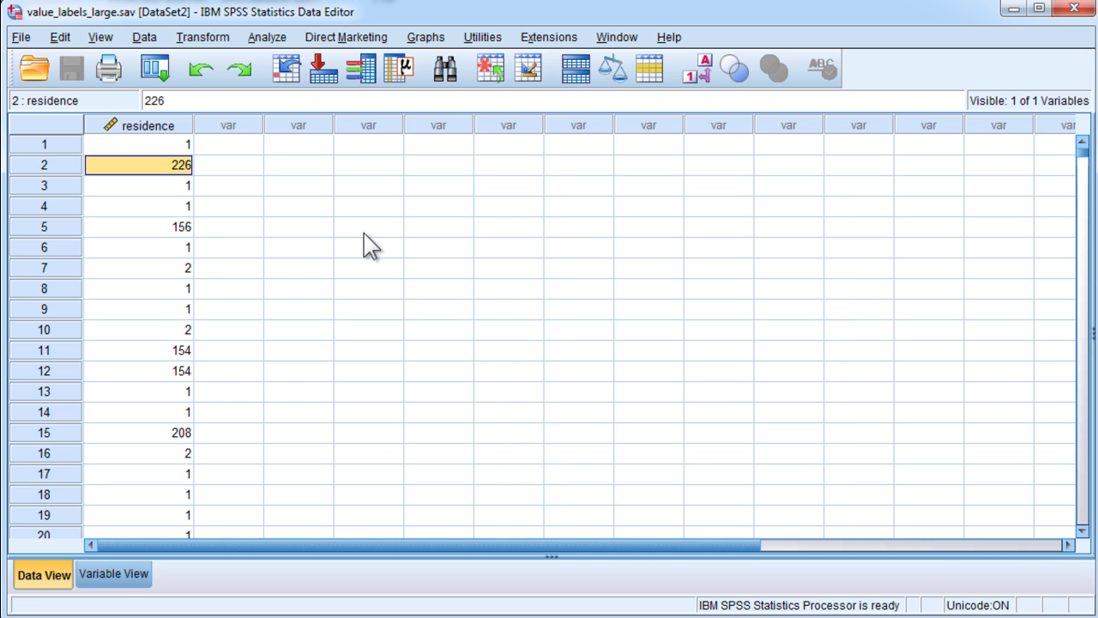
{"action": "key", "text": "Up"}
{"action": "key", "text": "Down"}
{"action": "key", "text": "Down"}
{"action": "key", "text": "Down"}
{"action": "key", "text": "Down"}
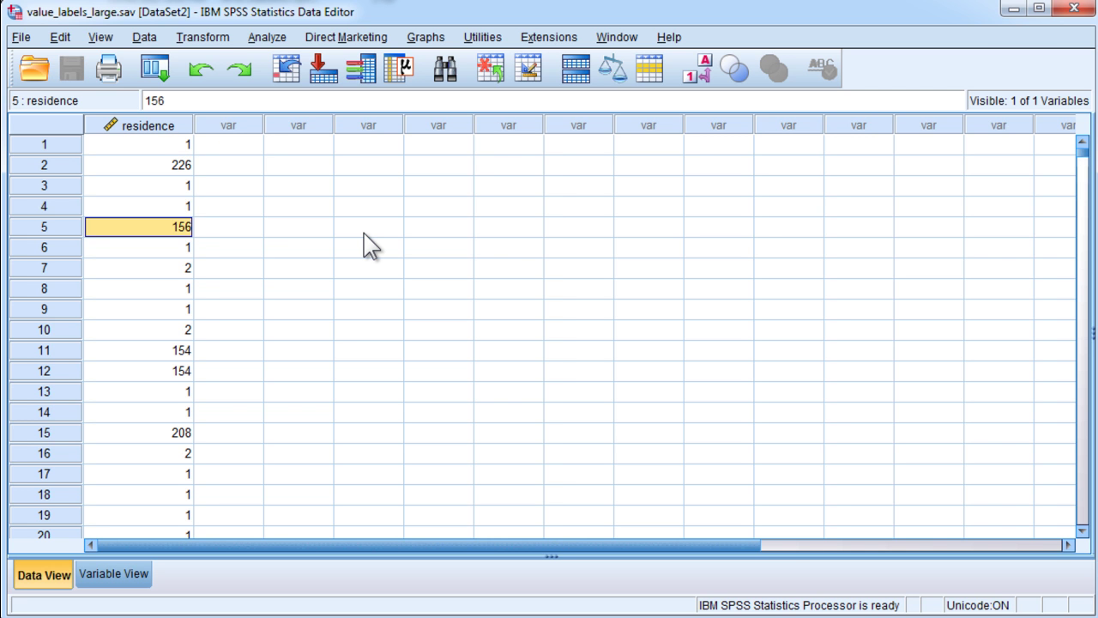
{"action": "key", "text": "Up"}
{"action": "key", "text": "Up"}
{"action": "key", "text": "Up"}
{"action": "key", "text": "Down"}
{"action": "key", "text": "Down"}
{"action": "key", "text": "Down"}
{"action": "key", "text": "Down"}
{"action": "key", "text": "Down"}
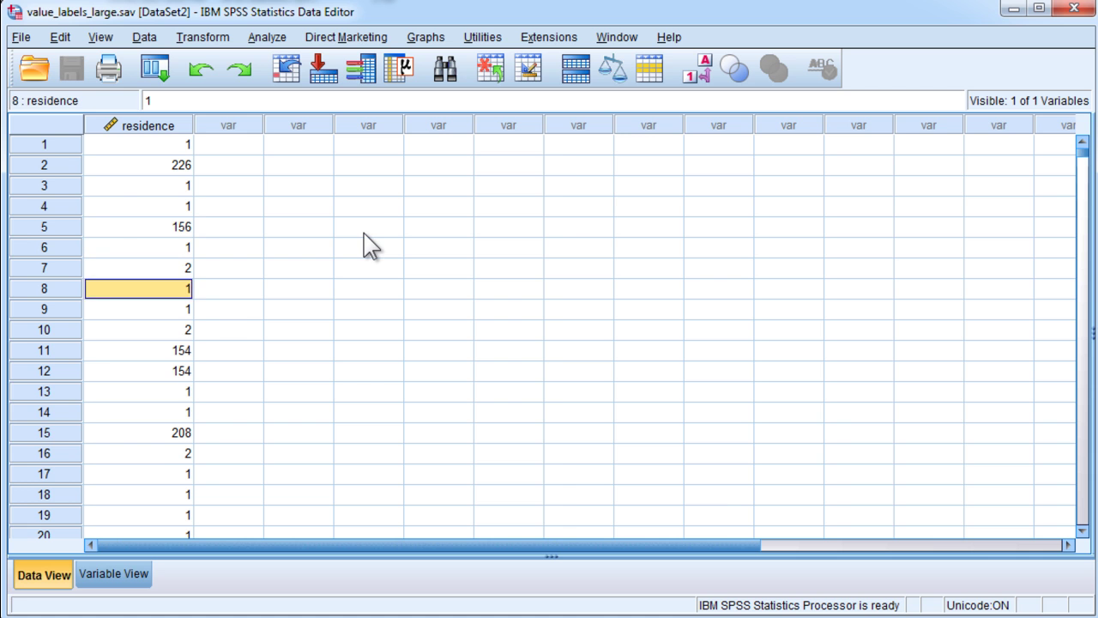
{"action": "key", "text": "Down"}
{"action": "key", "text": "Down"}
{"action": "key", "text": "Down"}
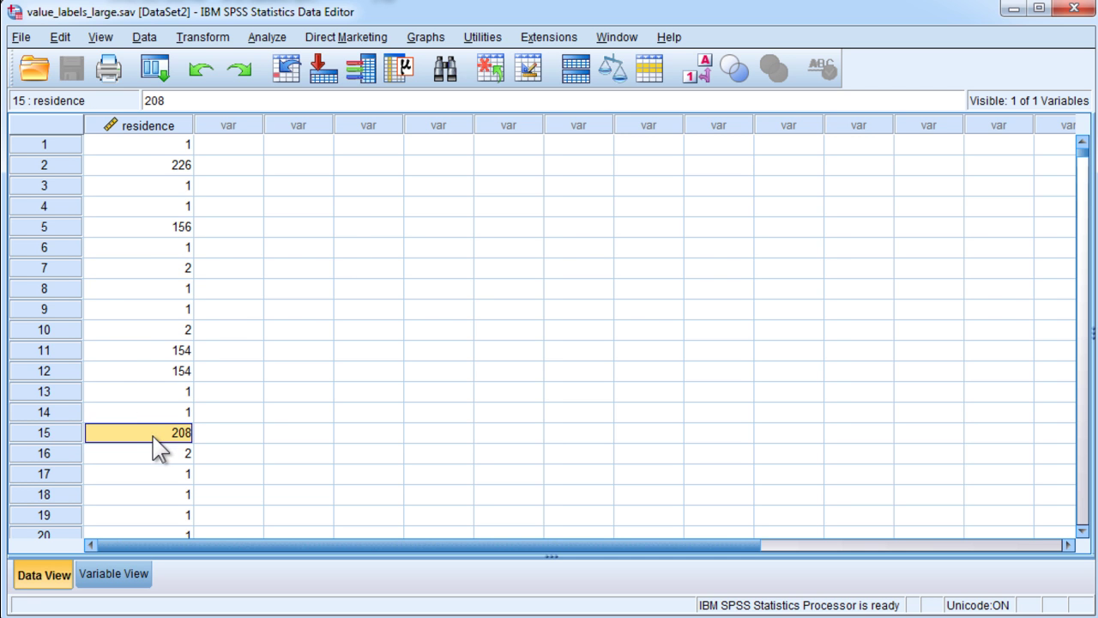
{"action": "scroll", "coordinate": [153, 446], "scroll_direction": "down", "scroll_amount": 3}
{"action": "scroll", "coordinate": [155, 448], "scroll_direction": "up", "scroll_amount": 3}
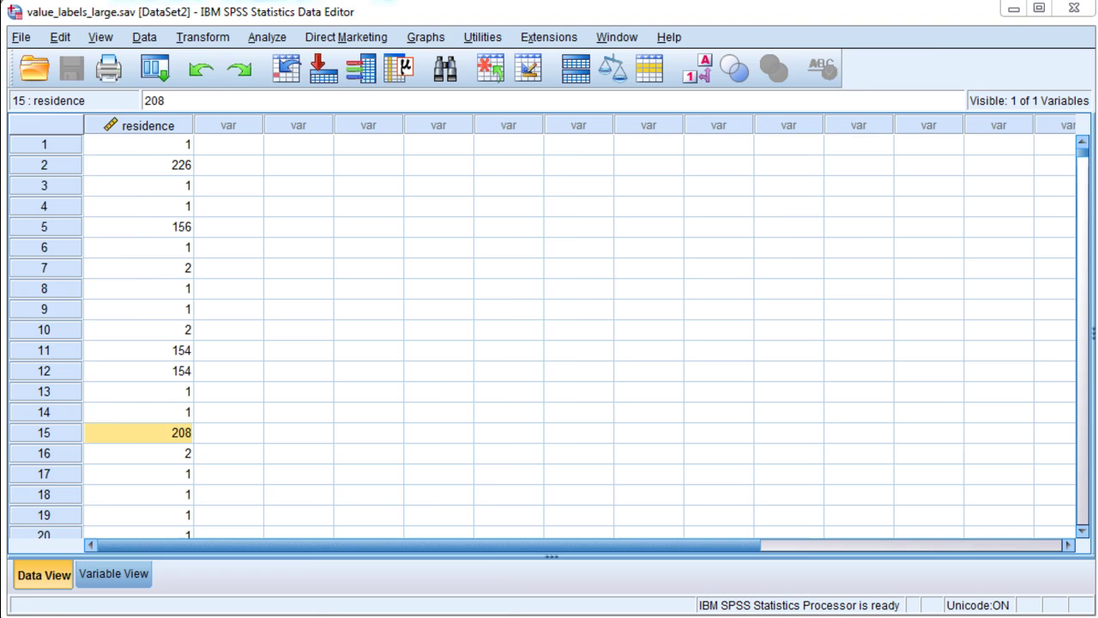
Review the Excel demographics scores in cells C3–C6 alongside their country names
{"action": "key", "text": "alt+Tab"}
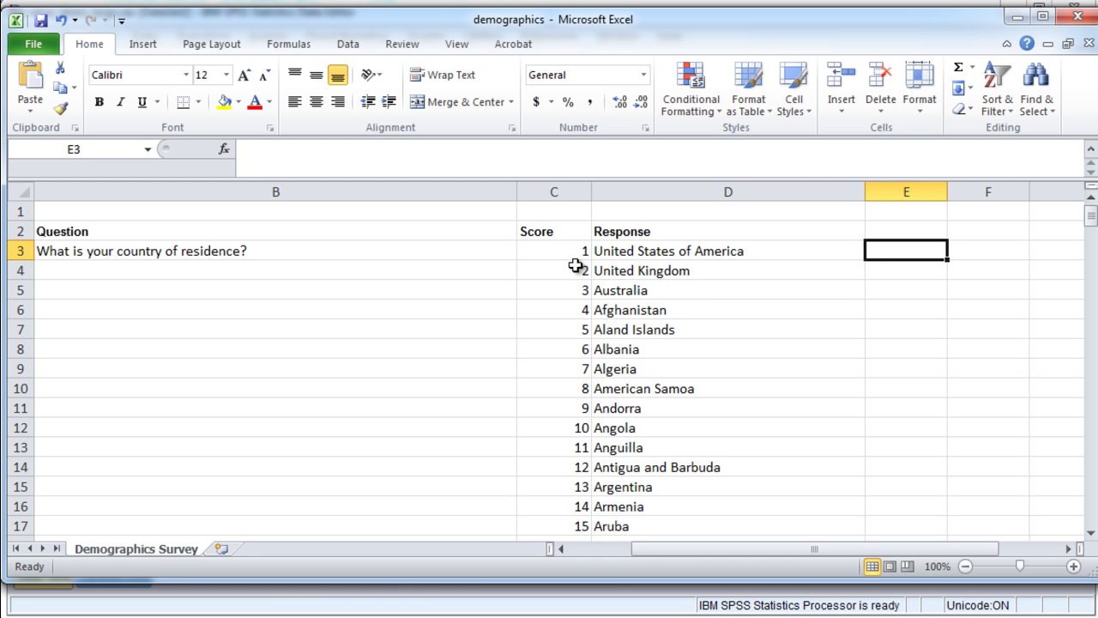
{"action": "left_click", "coordinate": [573, 266]}
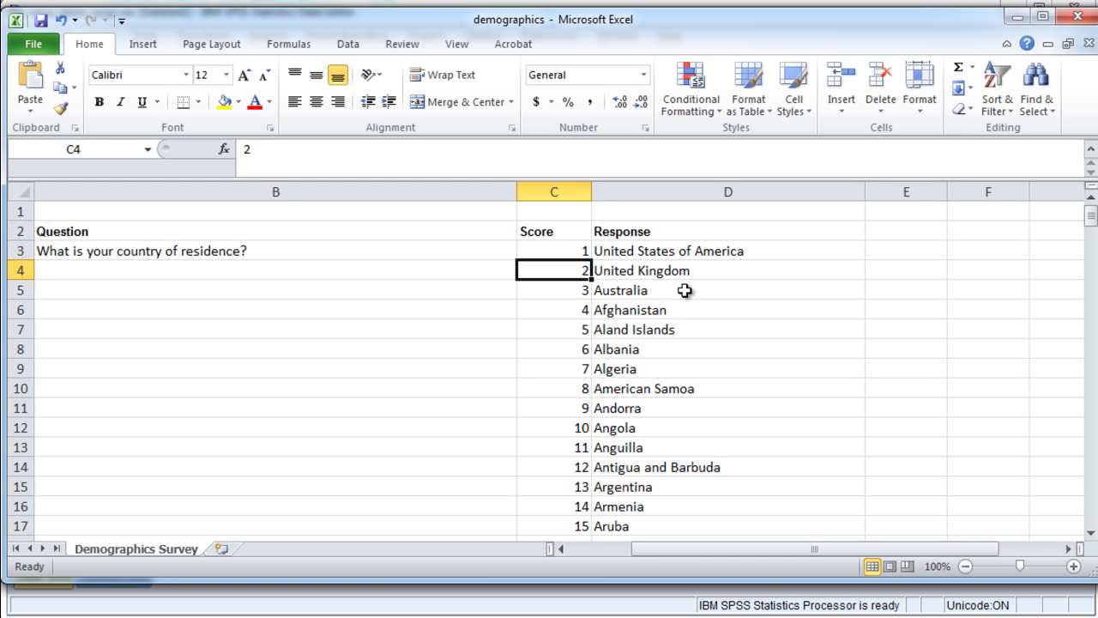
{"action": "key", "text": "Up"}
{"action": "key", "text": "Down"}
{"action": "key", "text": "Up"}
{"action": "key", "text": "Right"}
{"action": "key", "text": "Left"}
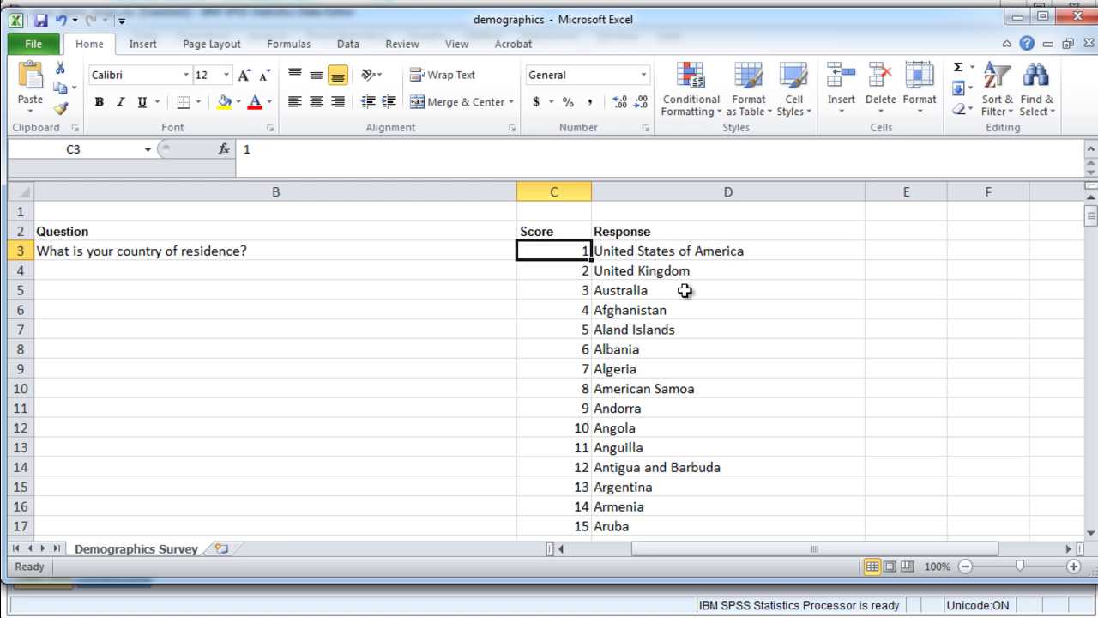
{"action": "key", "text": "Down"}
{"action": "key", "text": "Down"}
{"action": "key", "text": "Down"}
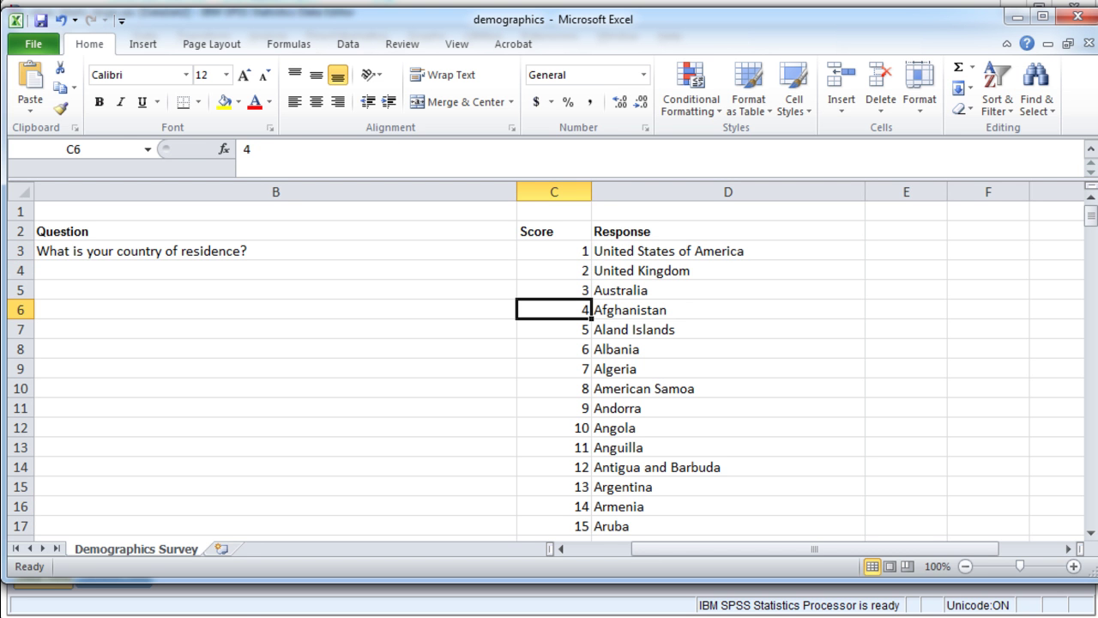
Open the Value Labels dialog for residence in Variable View
{"action": "left_click", "coordinate": [129, 603]}
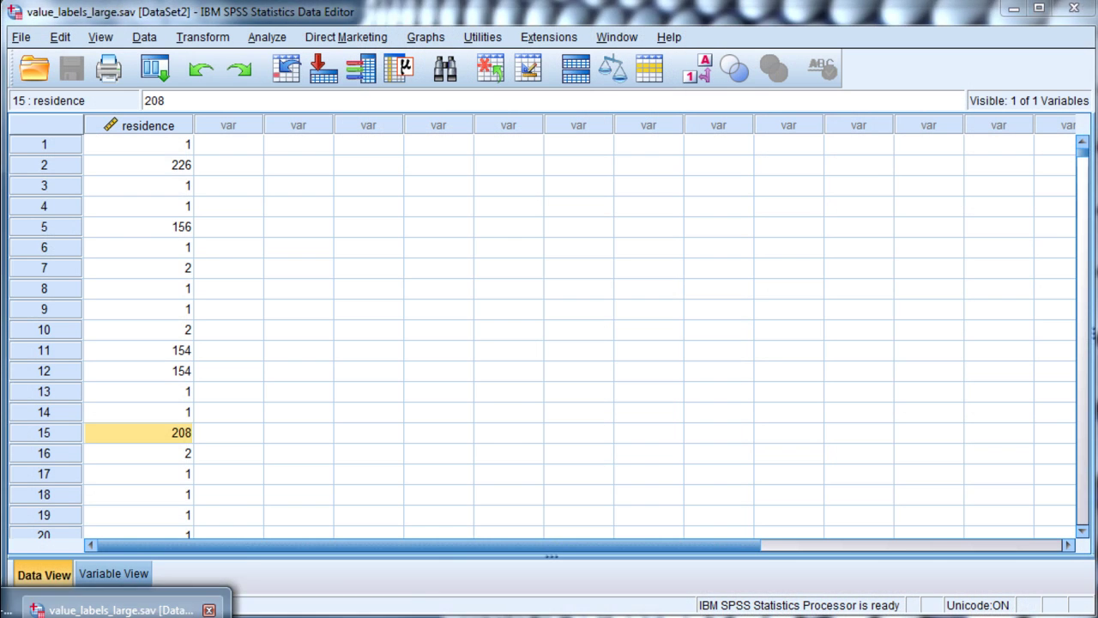
{"action": "left_click", "coordinate": [103, 579]}
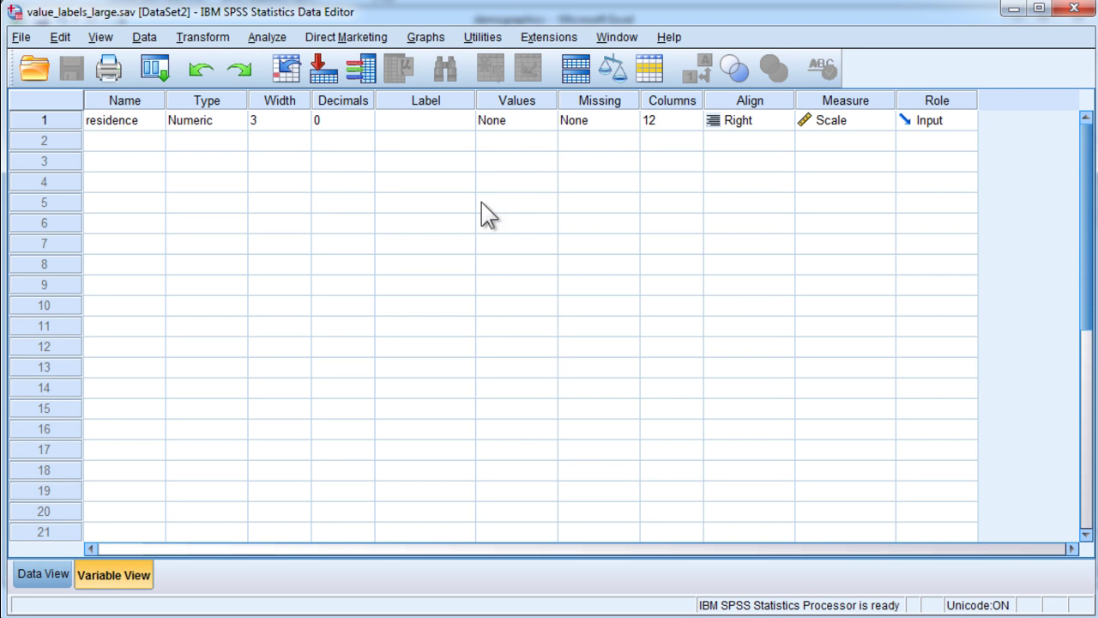
{"action": "left_click", "coordinate": [563, 128]}
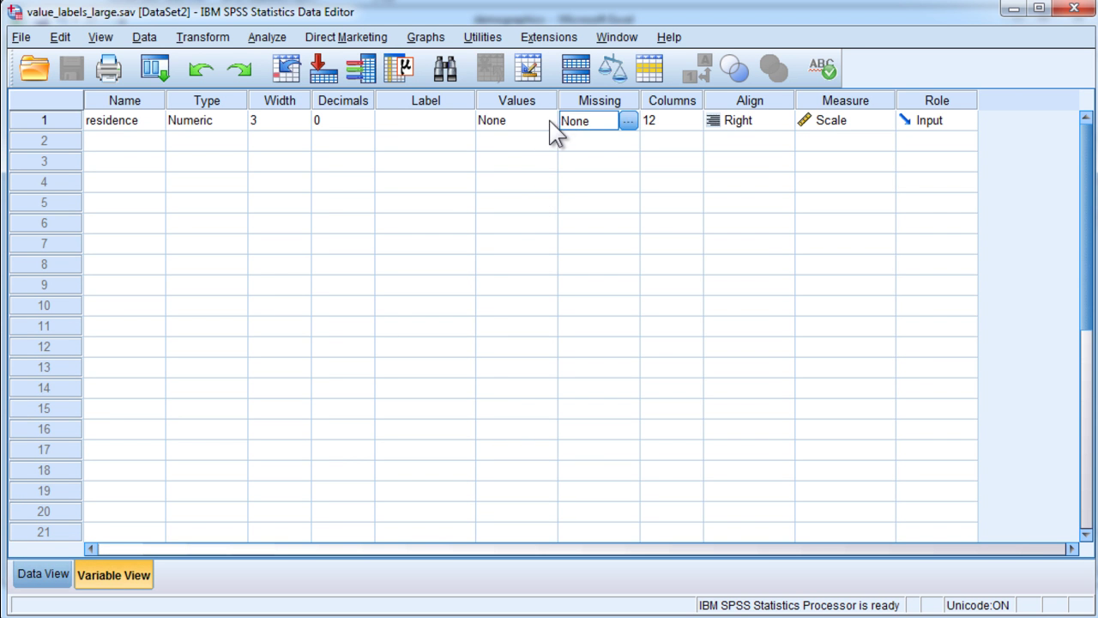
Add a trial label 1 = 'United States of America', then remove it
{"action": "type", "text": "1"}
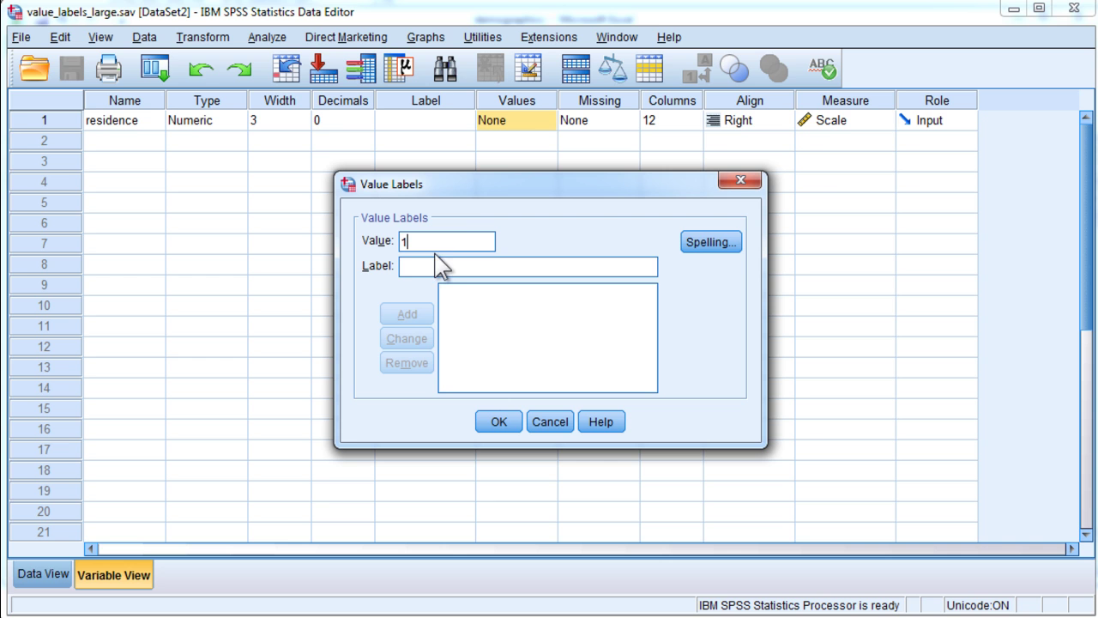
{"action": "left_click", "coordinate": [438, 268]}
{"action": "type", "text": "United States of America"}
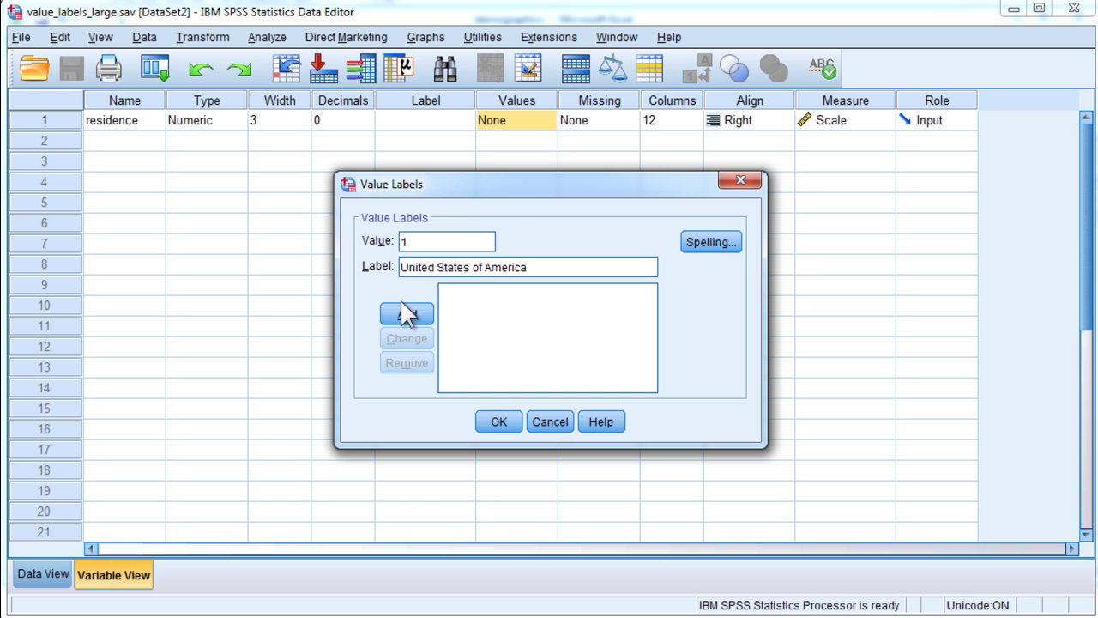
{"action": "left_click", "coordinate": [407, 314]}
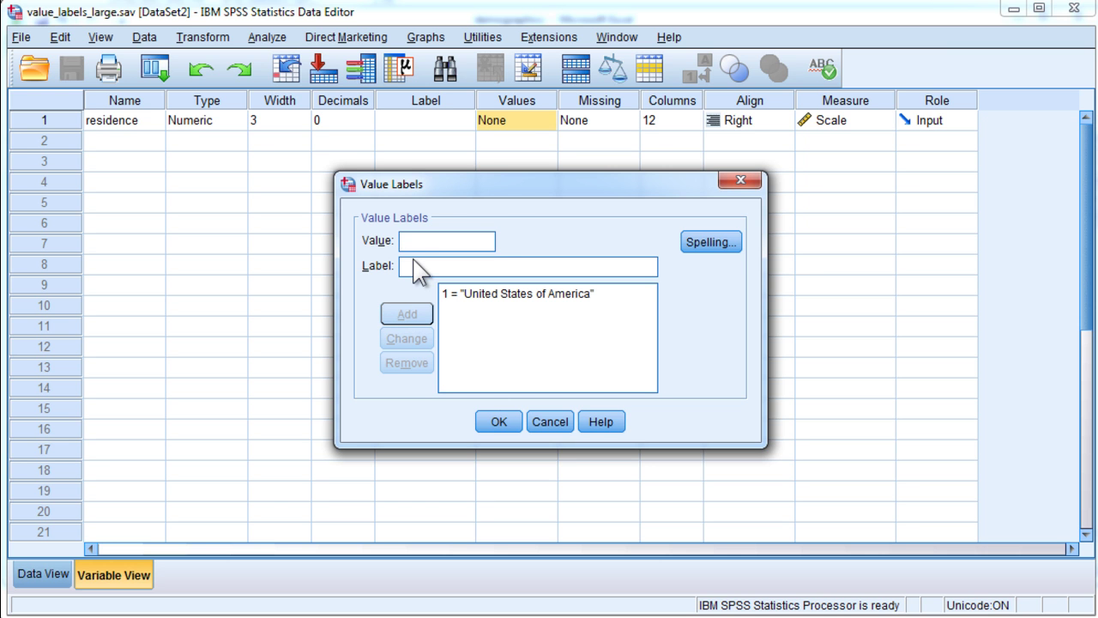
{"action": "left_click", "coordinate": [498, 296]}
{"action": "left_click", "coordinate": [417, 366]}
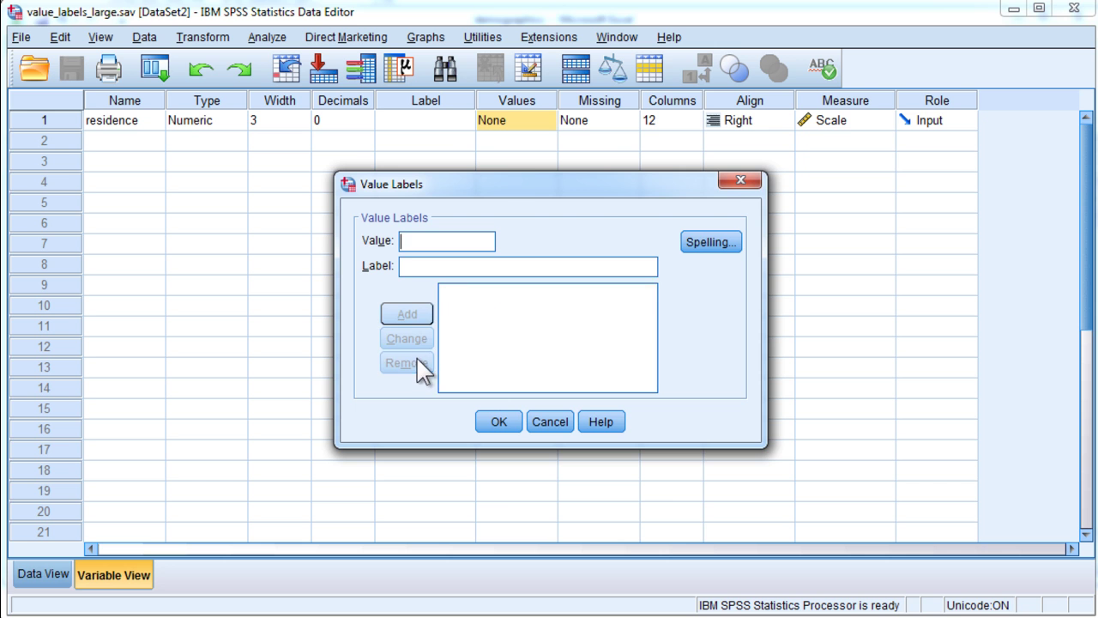
Close Value Labels without changes and open a new maximized syntax window via File > New > Syntax
{"action": "left_click", "coordinate": [740, 181]}
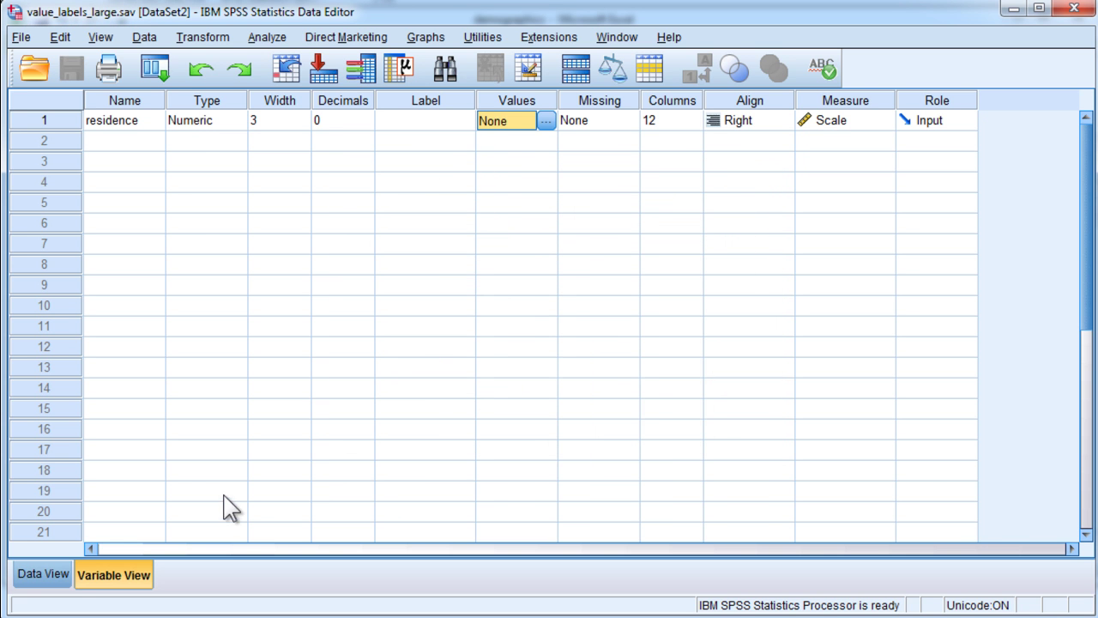
{"action": "left_click", "coordinate": [22, 37]}
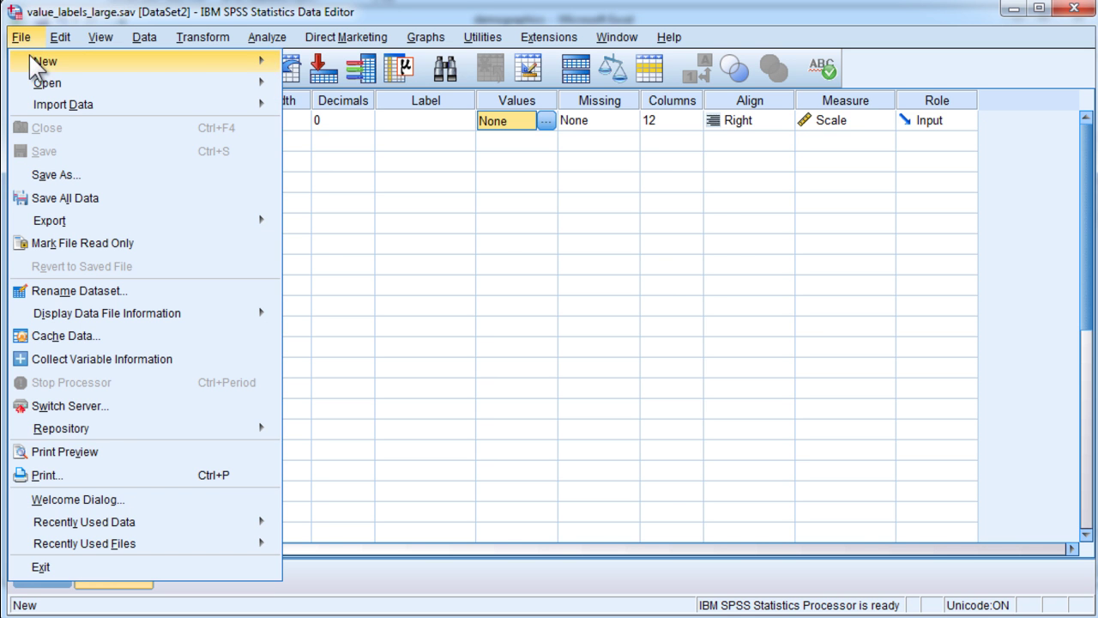
{"action": "mouse_move", "coordinate": [137, 61]}
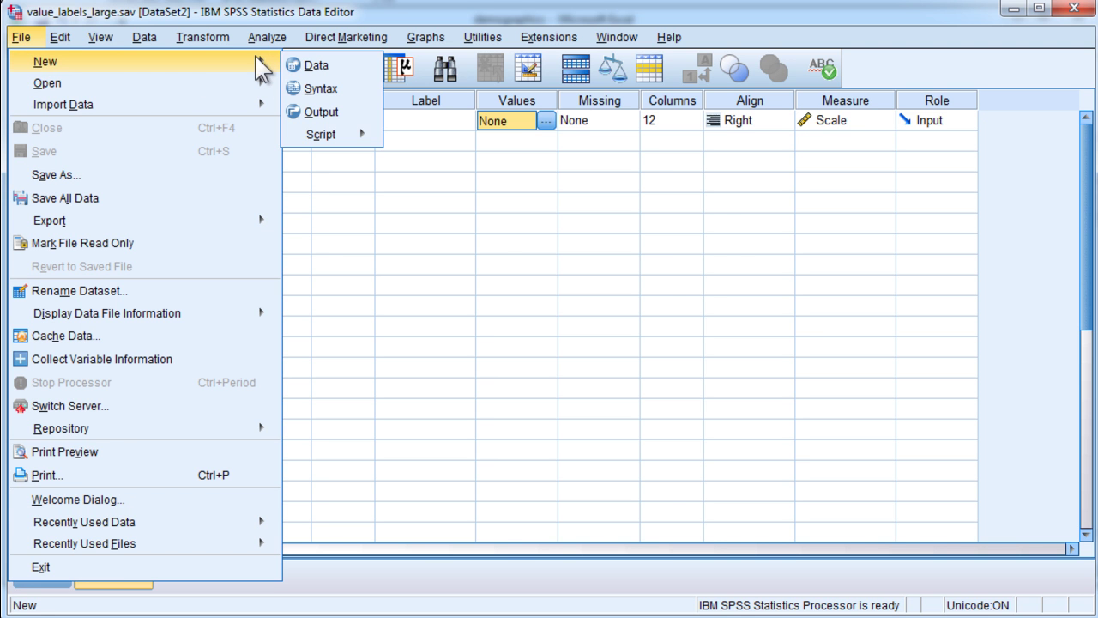
{"action": "left_click", "coordinate": [299, 88]}
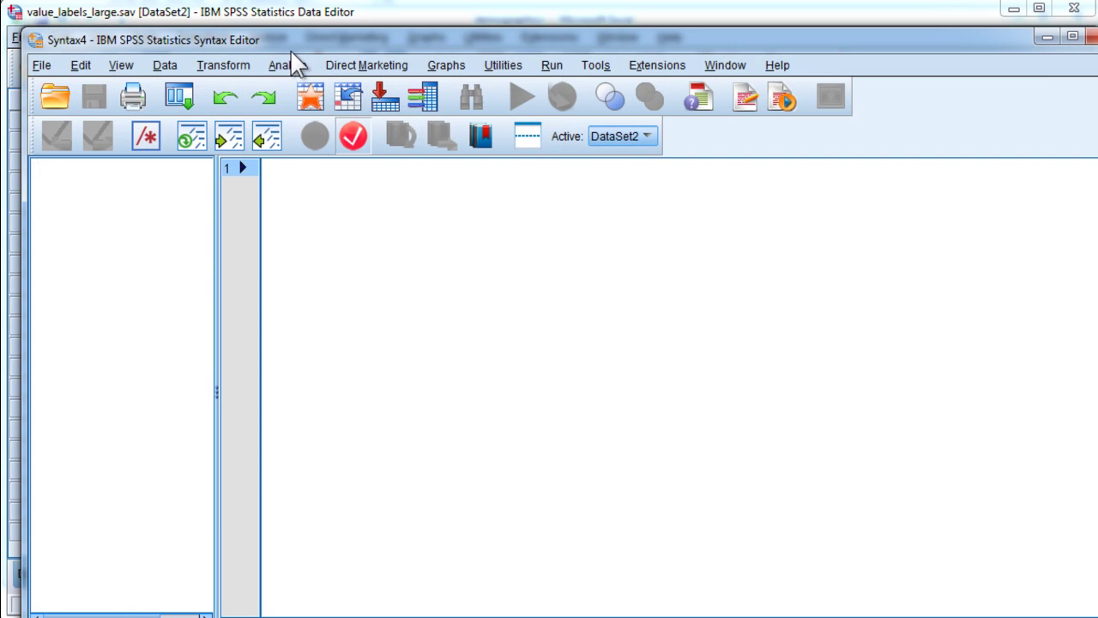
{"action": "double_click", "coordinate": [290, 42]}
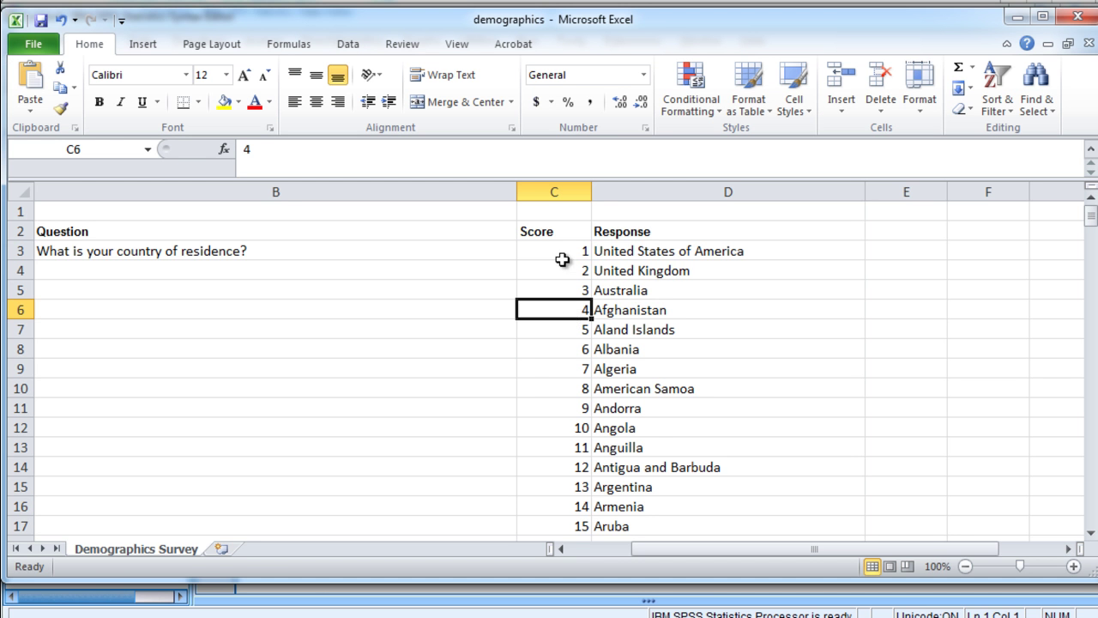
Copy cells C3:D22, scores 1–20 with country names from United States of America to Bangladesh
{"action": "left_click", "coordinate": [559, 252]}
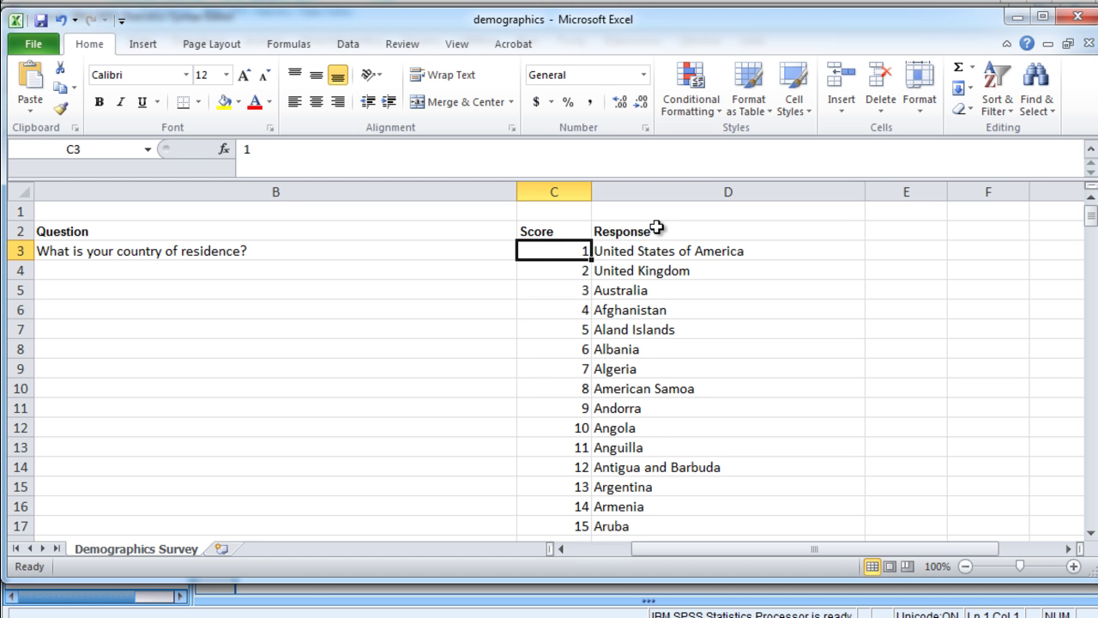
{"action": "key", "text": "shift+Right"}
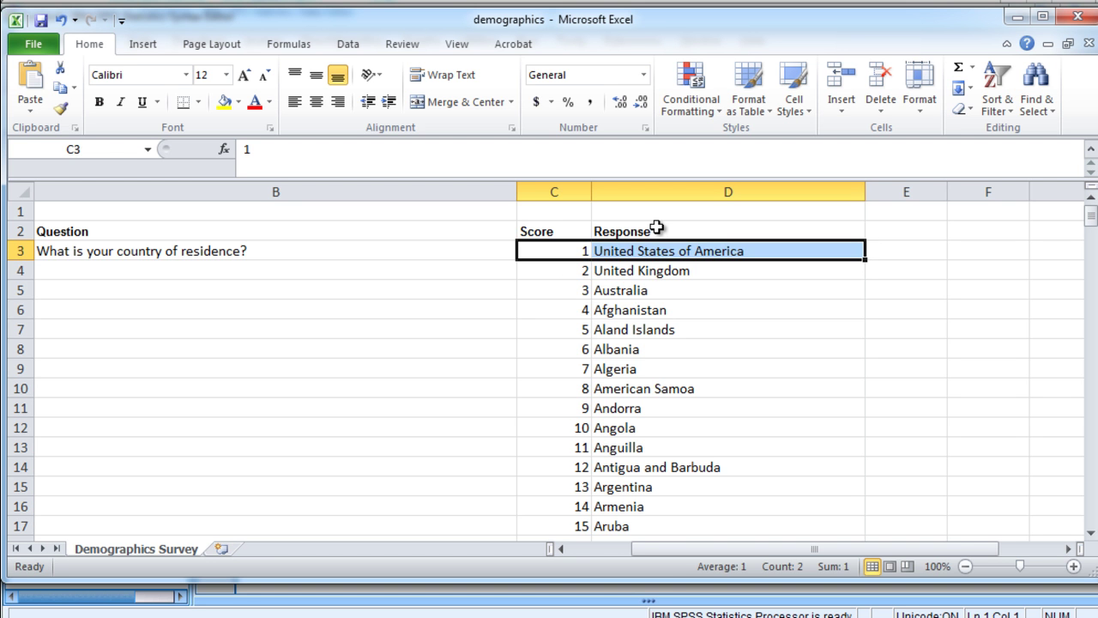
{"action": "key", "text": "shift+Down"}
{"action": "key", "text": "shift+Down"}
{"action": "key", "text": "shift+Down"}
{"action": "key", "text": "shift+Down"}
{"action": "key", "text": "shift+Down"}
{"action": "key", "text": "shift+Down"}
{"action": "key", "text": "shift+Down"}
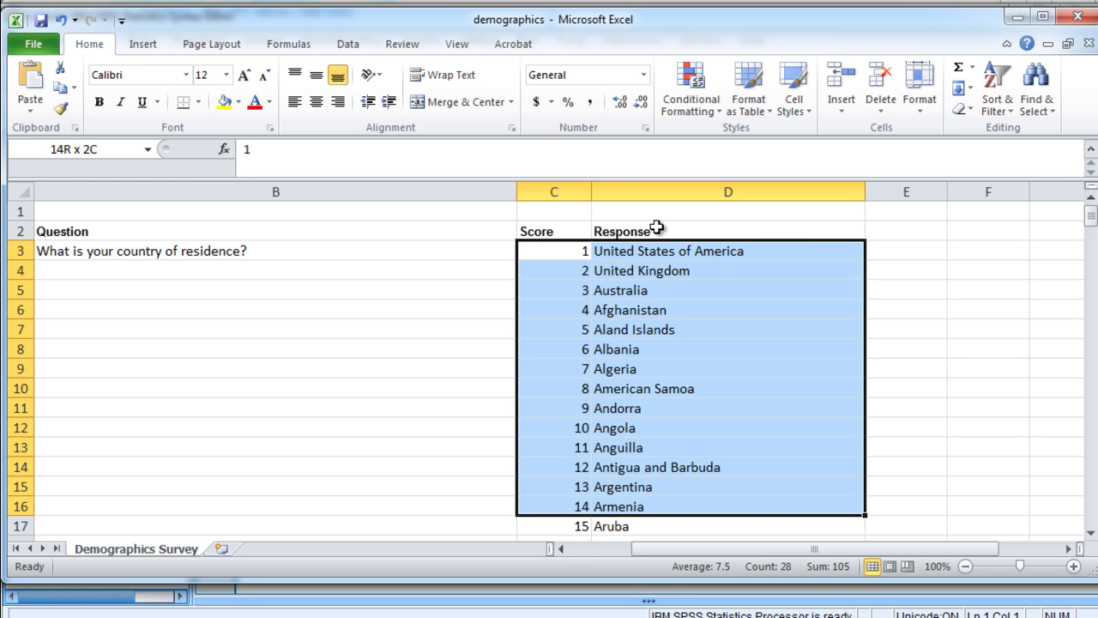
{"action": "key", "text": "shift+Down"}
{"action": "key", "text": "shift+Down"}
{"action": "key", "text": "shift+Down"}
{"action": "key", "text": "shift+Down"}
{"action": "key", "text": "shift+Up"}
{"action": "key", "text": "shift+Up"}
{"action": "key", "text": "shift+Up"}
{"action": "key", "text": "shift+Up"}
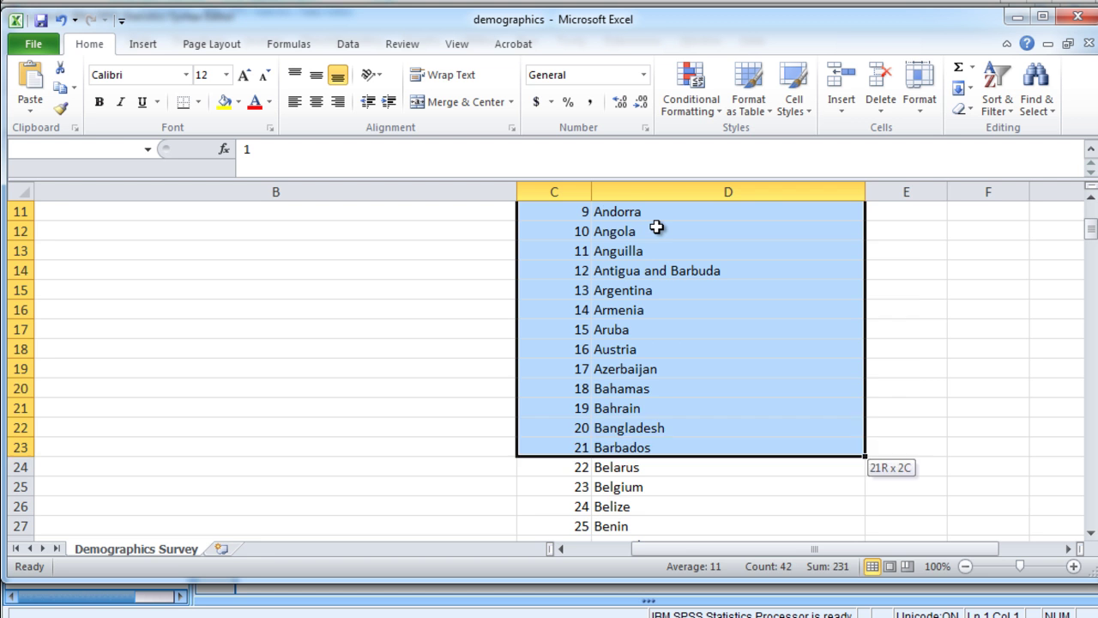
{"action": "key", "text": "shift+Up"}
{"action": "key", "text": "shift+Up"}
{"action": "key", "text": "shift+Down"}
{"action": "key", "text": "ctrl+c"}
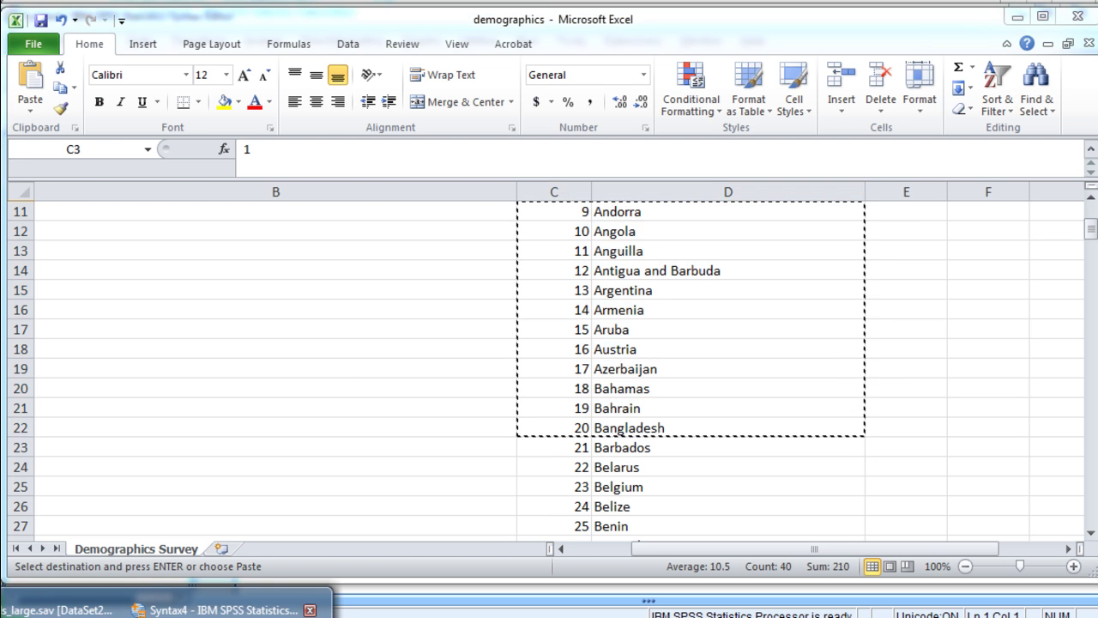
Paste the 20 score–country pairs into the syntax and add an opening apostrophe before each country name
{"action": "left_click", "coordinate": [215, 607]}
{"action": "key", "text": "ctrl+v"}
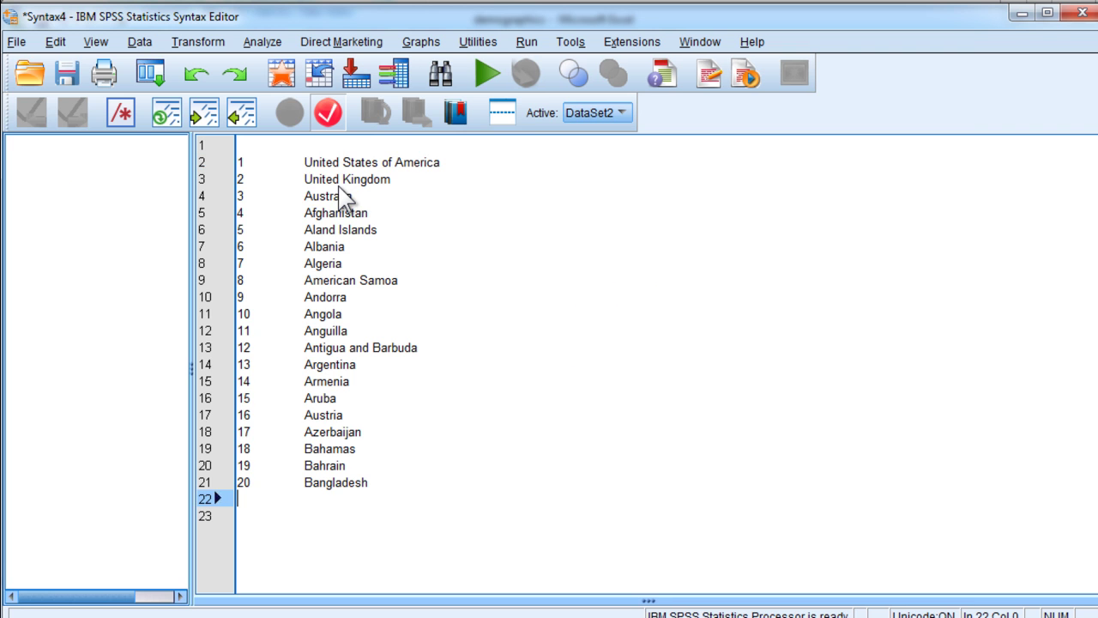
{"action": "left_click", "coordinate": [304, 163]}
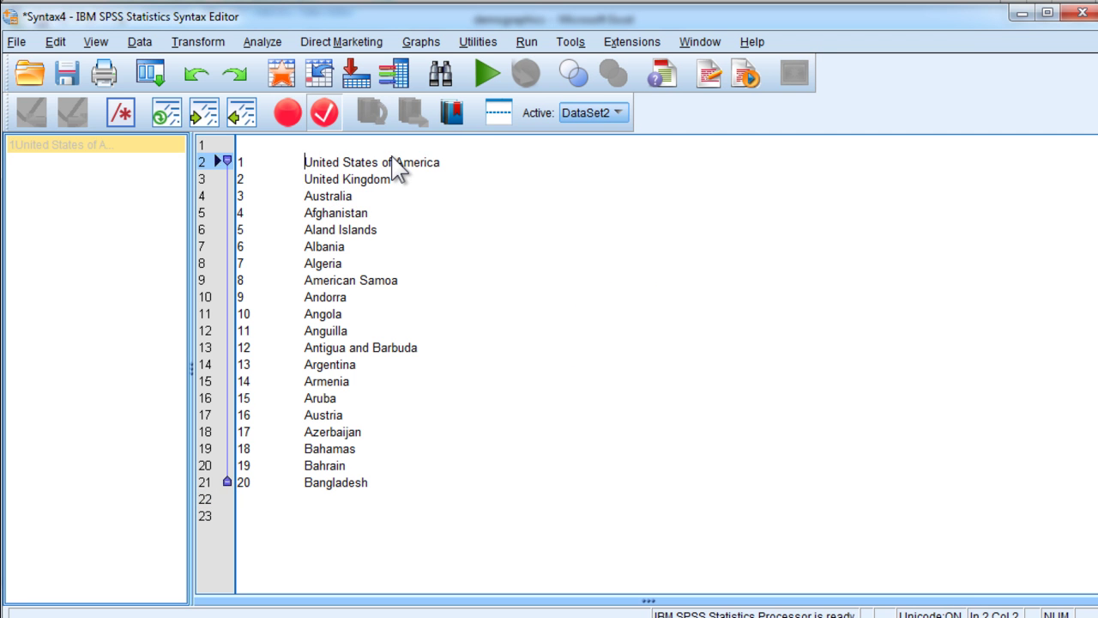
{"action": "type", "text": "'"}
{"action": "key", "text": "Down"}
{"action": "key", "text": "Left"}
{"action": "type", "text": "'"}
{"action": "key", "text": "Down"}
{"action": "key", "text": "Left"}
{"action": "type", "text": "'"}
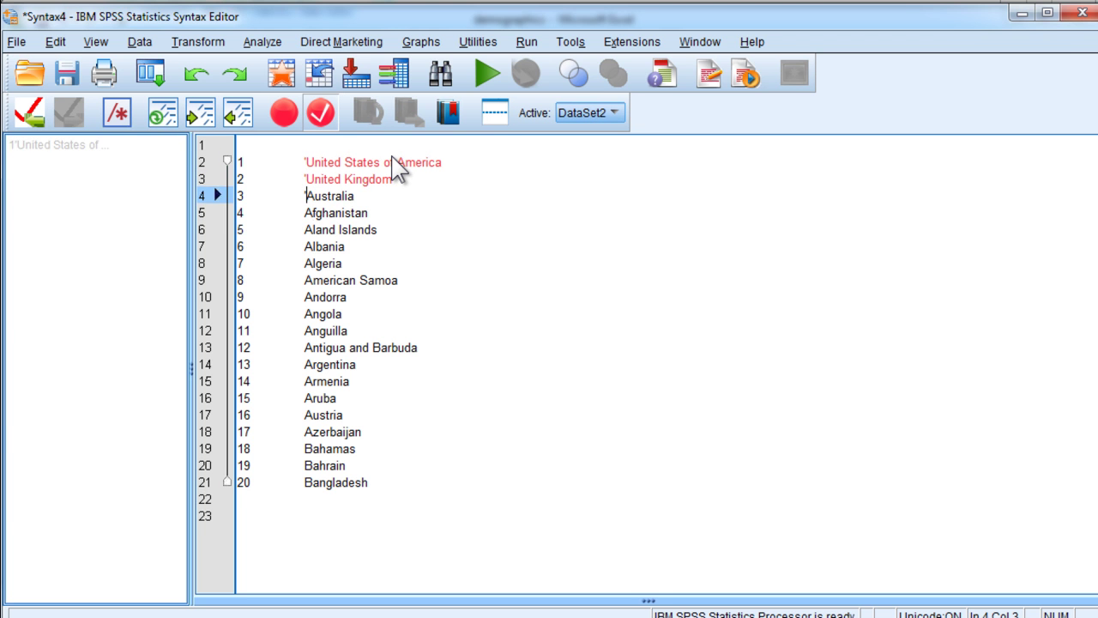
{"action": "key", "text": "Down"}
{"action": "key", "text": "Left"}
{"action": "type", "text": "'"}
{"action": "key", "text": "Down"}
{"action": "key", "text": "Left"}
{"action": "type", "text": "'"}
{"action": "key", "text": "Down"}
{"action": "key", "text": "Left"}
{"action": "type", "text": "'"}
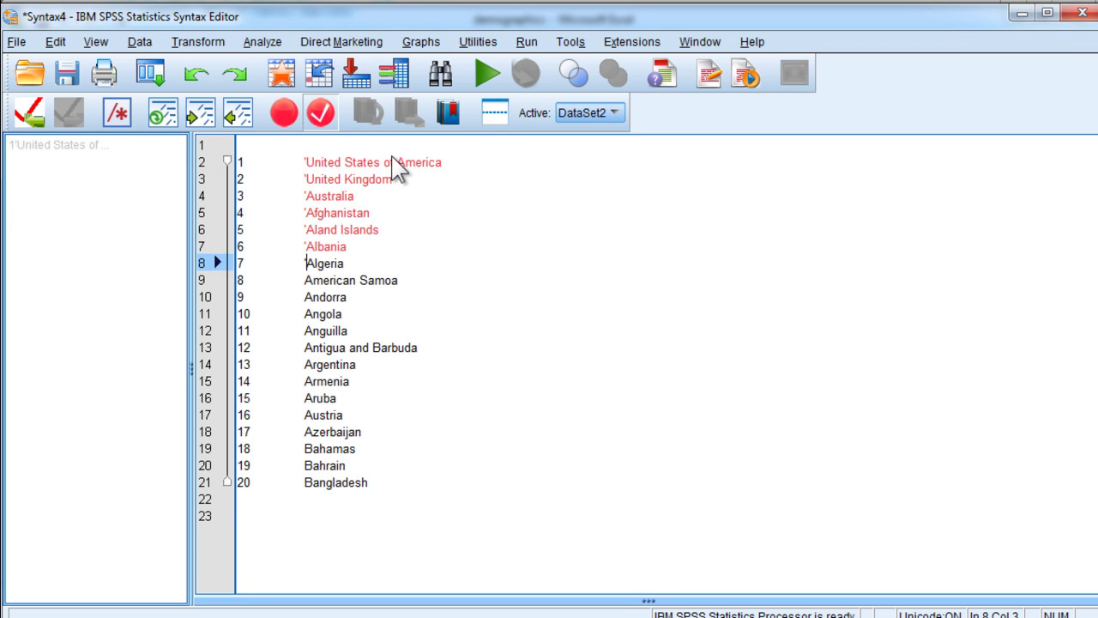
{"action": "key", "text": "Down"}
{"action": "key", "text": "Left"}
{"action": "type", "text": "'"}
{"action": "key", "text": "Down"}
{"action": "key", "text": "Left"}
{"action": "type", "text": "'"}
{"action": "key", "text": "Down"}
{"action": "key", "text": "Left"}
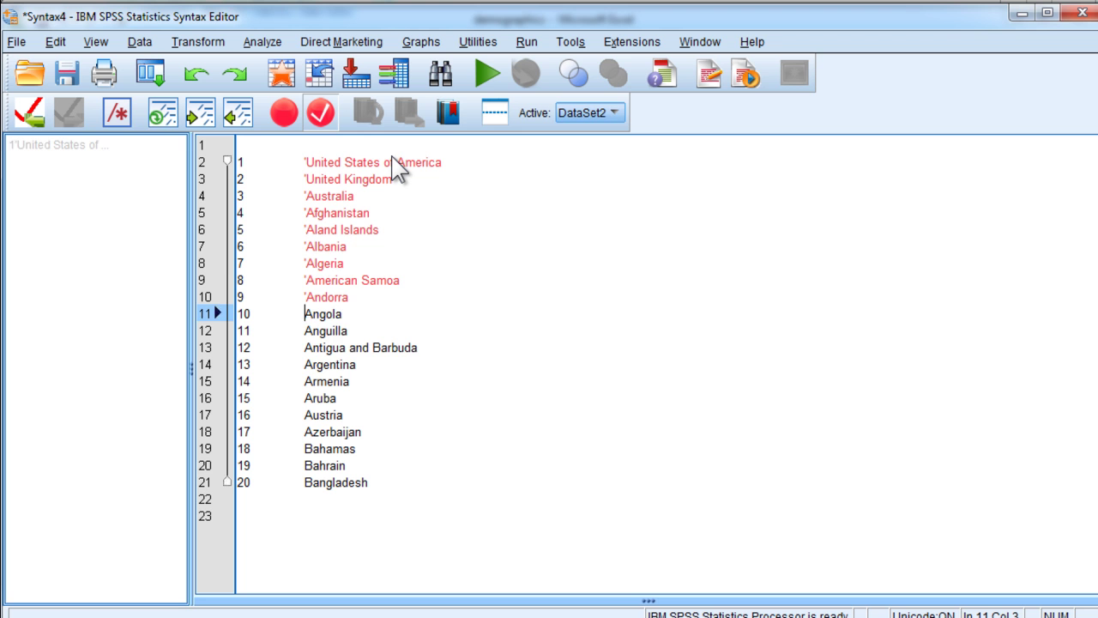
{"action": "type", "text": "'"}
{"action": "key", "text": "Down"}
{"action": "key", "text": "Left"}
{"action": "type", "text": "'"}
{"action": "key", "text": "Down"}
{"action": "key", "text": "Left"}
{"action": "type", "text": "'"}
{"action": "key", "text": "Down"}
{"action": "key", "text": "Left"}
{"action": "type", "text": "'"}
{"action": "key", "text": "Down"}
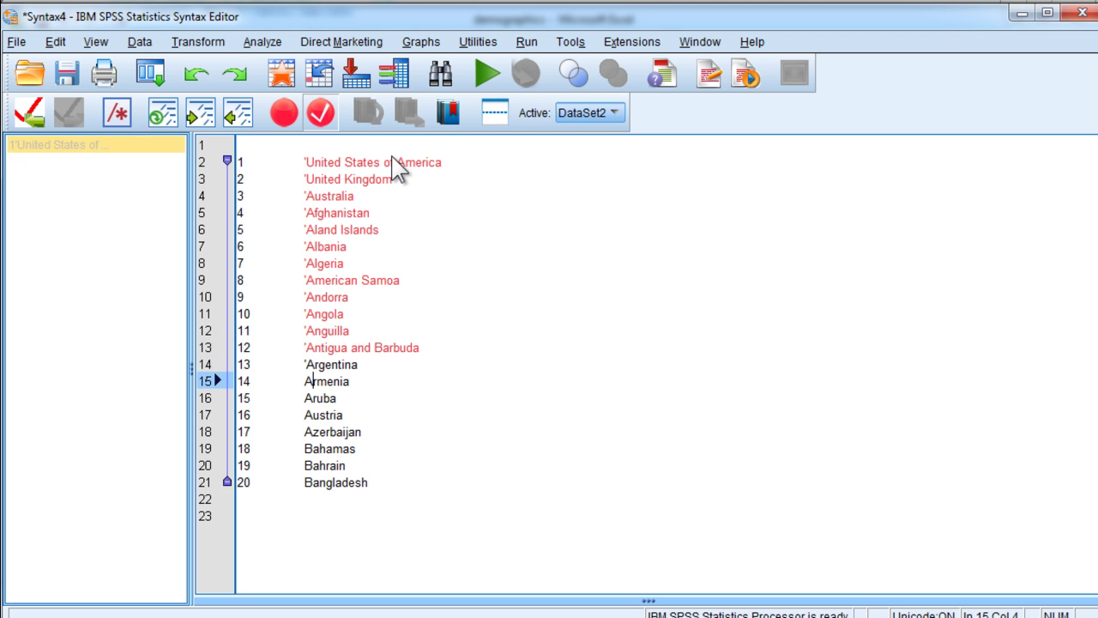
{"action": "key", "text": "Left"}
{"action": "type", "text": "'"}
{"action": "key", "text": "Down"}
{"action": "key", "text": "Left"}
{"action": "type", "text": "'"}
{"action": "key", "text": "Down"}
{"action": "key", "text": "Left"}
{"action": "type", "text": "'"}
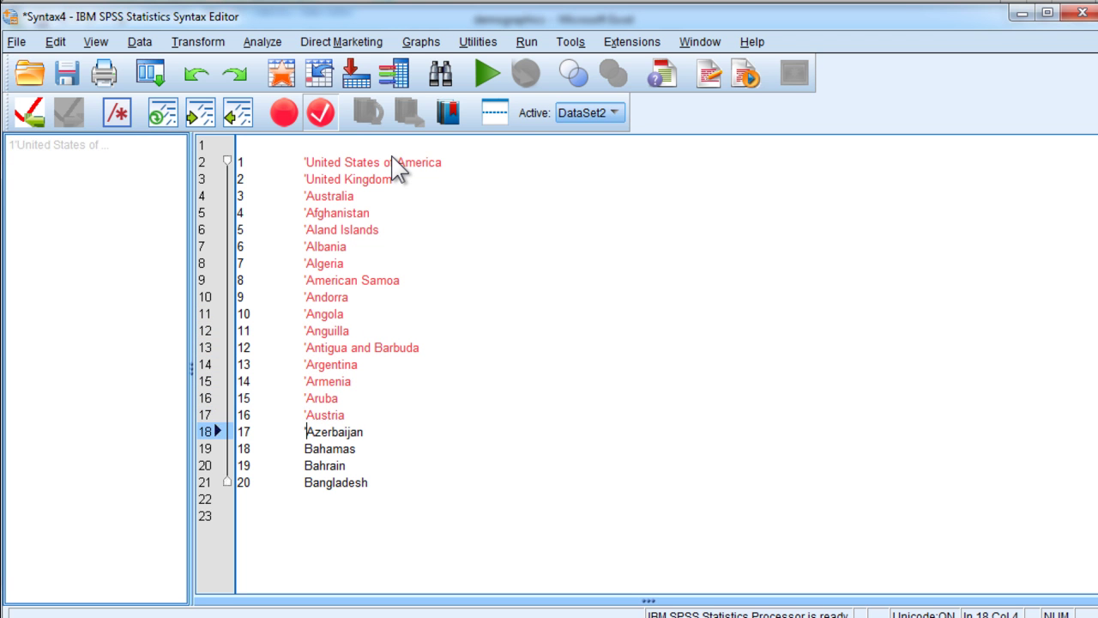
{"action": "key", "text": "Down"}
{"action": "key", "text": "Left"}
{"action": "type", "text": "'"}
{"action": "key", "text": "Down"}
{"action": "key", "text": "Left"}
{"action": "type", "text": "'"}
{"action": "key", "text": "Down"}
{"action": "key", "text": "Left"}
{"action": "type", "text": "'"}
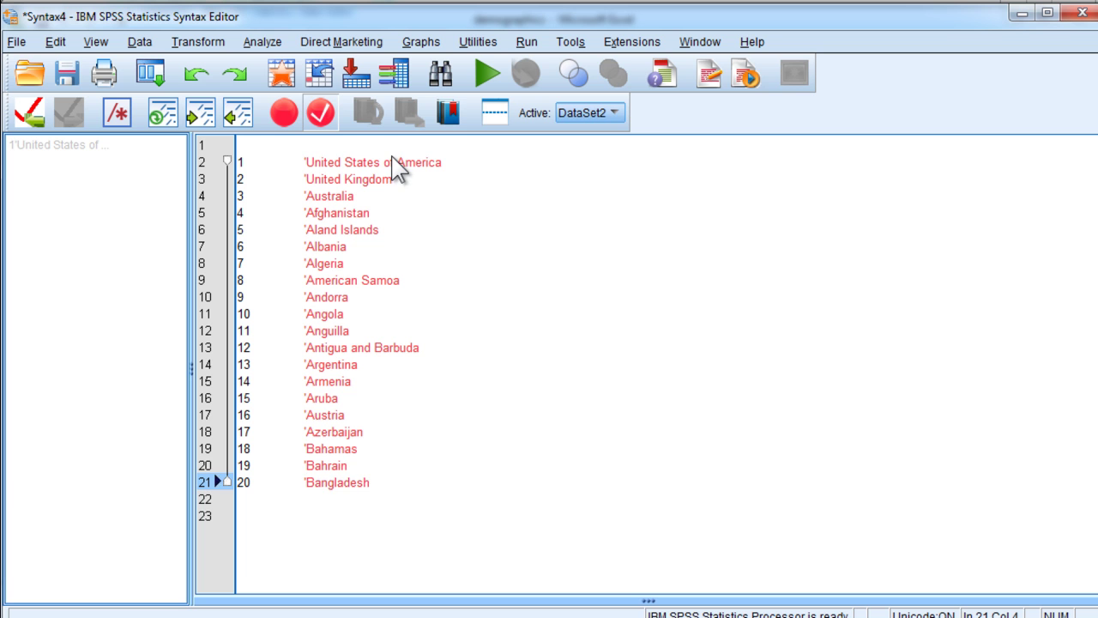
Add closing apostrophes after the first country names, starting with United States of America
{"action": "left_click", "coordinate": [474, 173]}
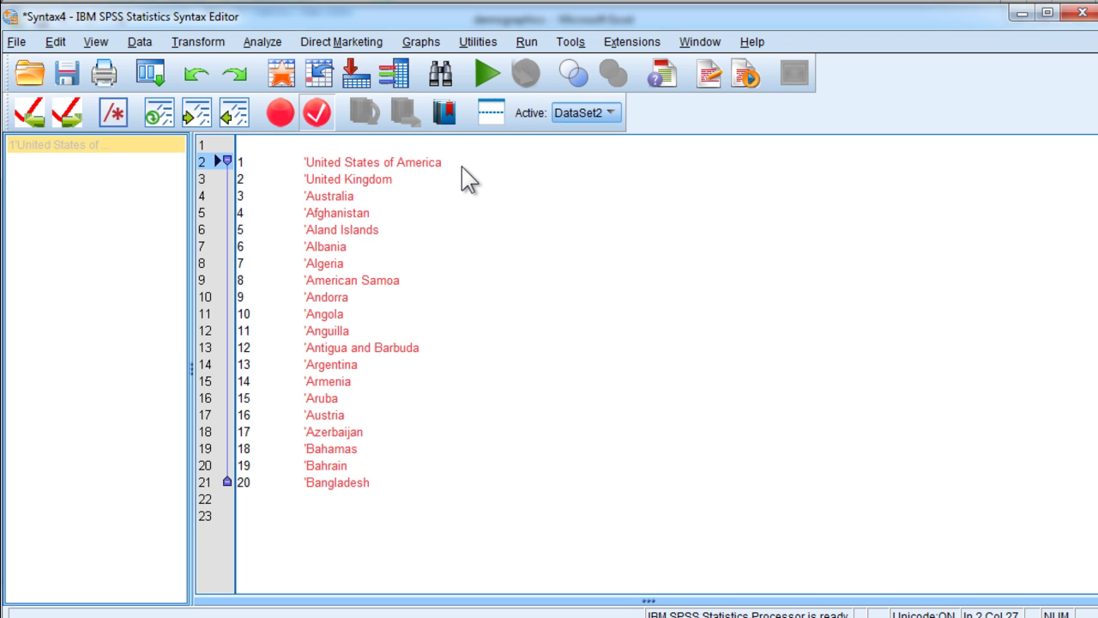
{"action": "left_click", "coordinate": [342, 162]}
{"action": "type", "text": "'"}
{"action": "key", "text": "Down"}
{"action": "type", "text": "'"}
{"action": "key", "text": "Down"}
{"action": "type", "text": "'"}
{"action": "key", "text": "Down"}
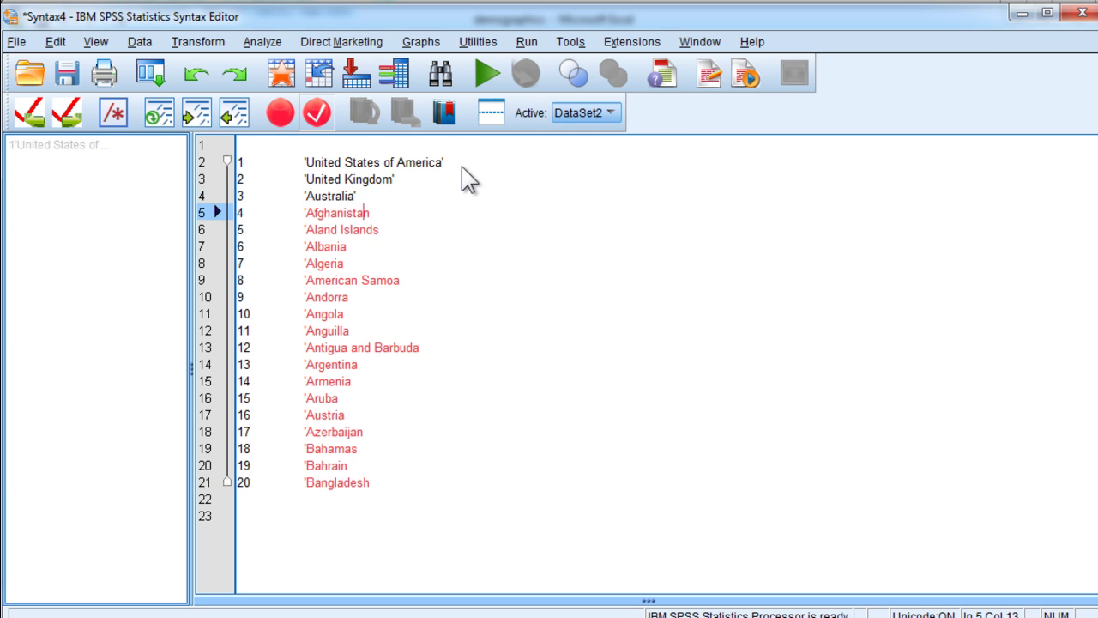
{"action": "key", "text": "apostrophe"}
{"action": "key", "text": "Down"}
{"action": "key", "text": "apostrophe"}
{"action": "key", "text": "Down"}
{"action": "key", "text": "apostrophe"}
{"action": "key", "text": "Down"}
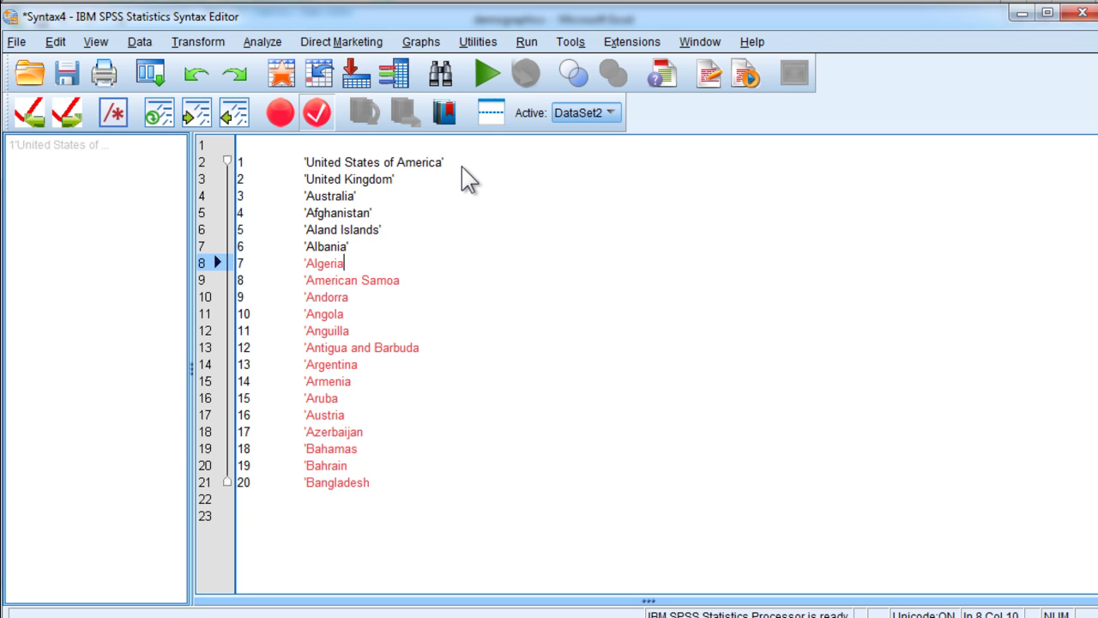
{"action": "key", "text": "apostrophe"}
{"action": "key", "text": "Down"}
{"action": "key", "text": "apostrophe"}
{"action": "key", "text": "Down"}
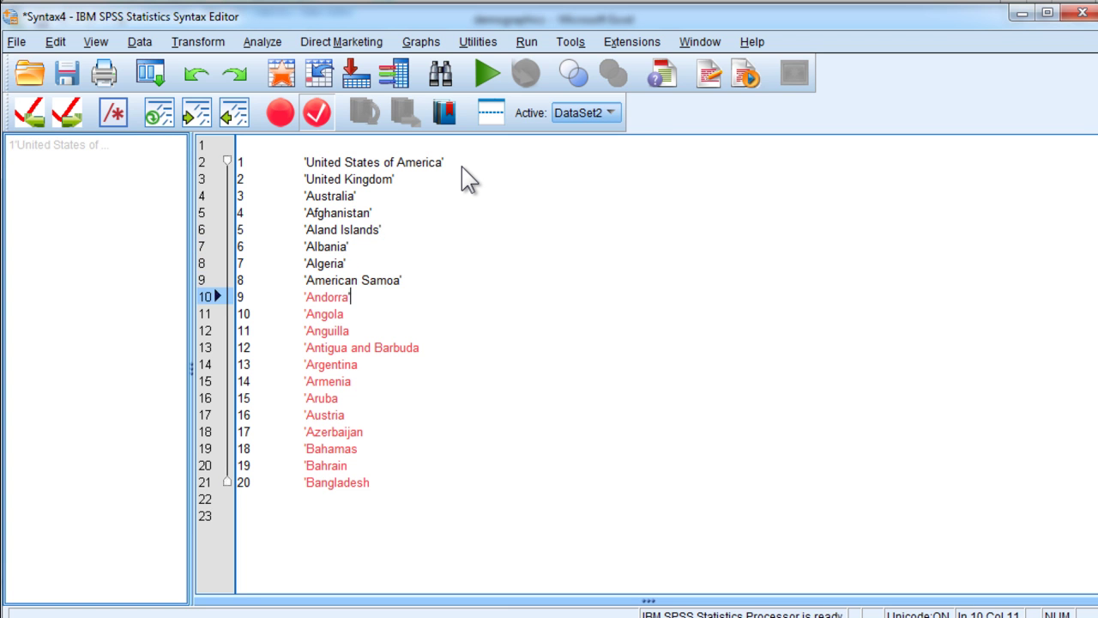
{"action": "key", "text": "apostrophe"}
{"action": "key", "text": "Down"}
{"action": "key", "text": "apostrophe"}
{"action": "key", "text": "Down"}
{"action": "key", "text": "Down"}
{"action": "type", "text": "'"}
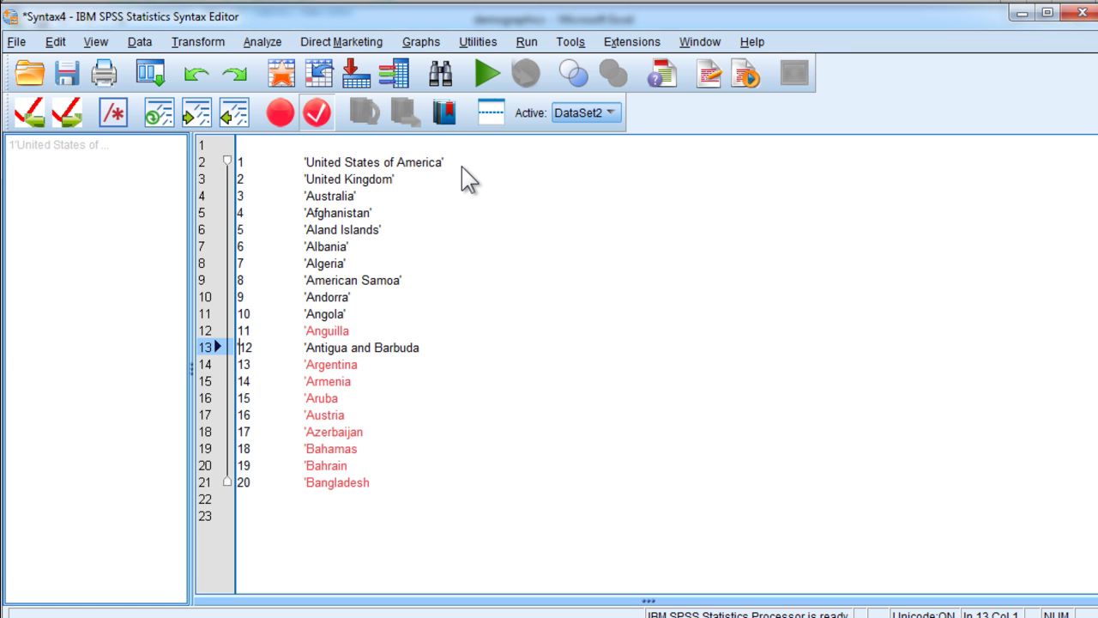
Close the remaining country names from Anguilla through Bangladesh, then return to the top of the list
{"action": "key", "text": "Up"}
{"action": "key", "text": "End"}
{"action": "type", "text": "'"}
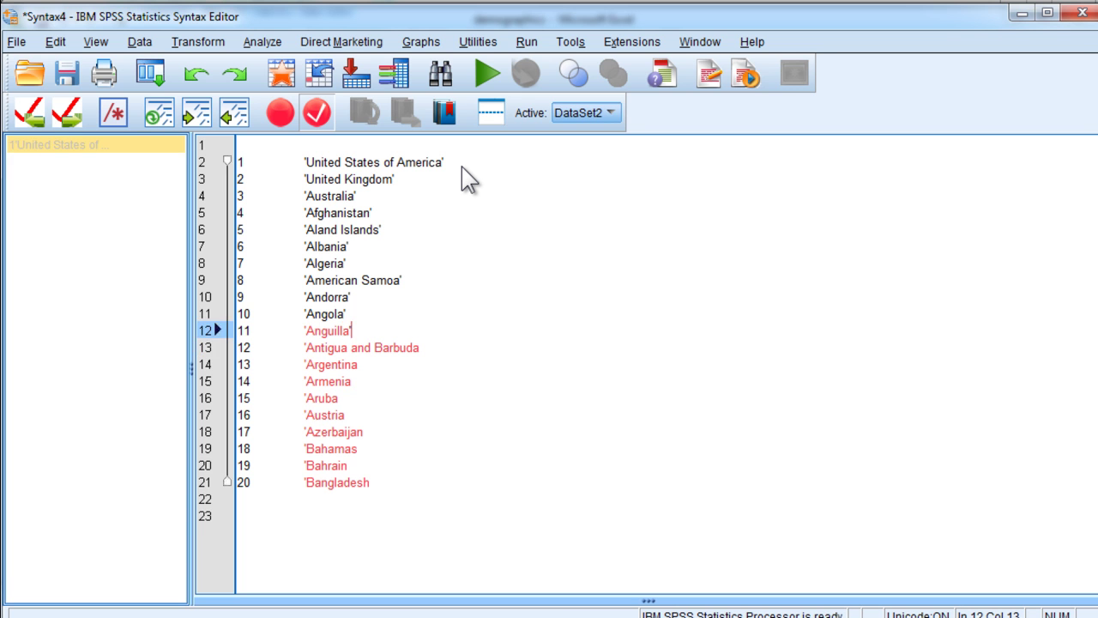
{"action": "key", "text": "Down"}
{"action": "type", "text": "'"}
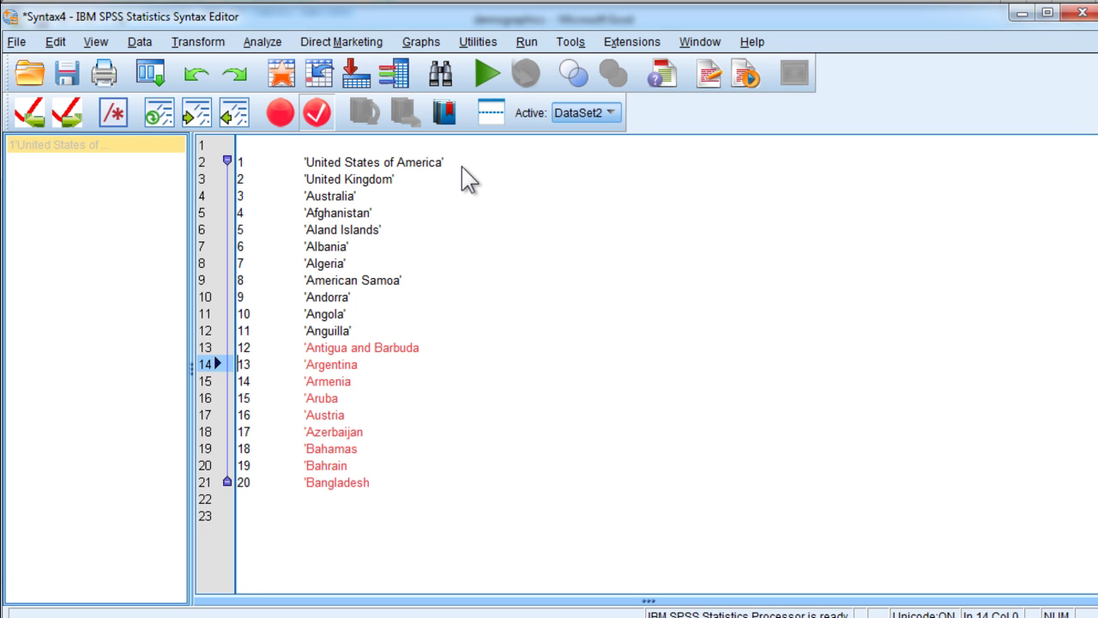
{"action": "key", "text": "Down"}
{"action": "type", "text": "'"}
{"action": "key", "text": "Down"}
{"action": "type", "text": "'"}
{"action": "key", "text": "Down"}
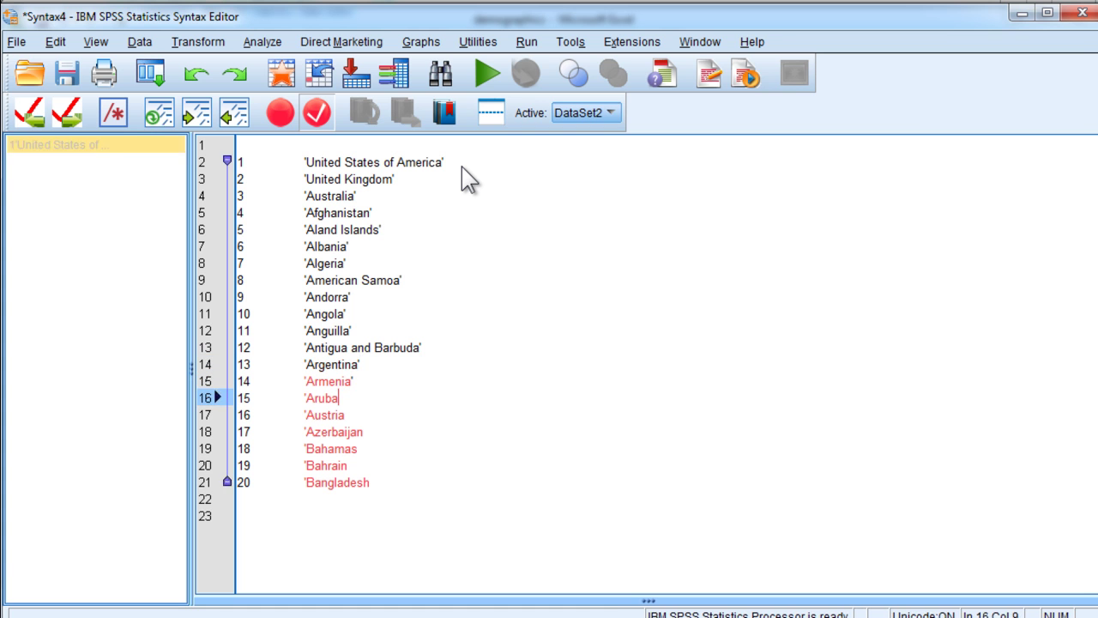
{"action": "type", "text": "'"}
{"action": "key", "text": "Down"}
{"action": "key", "text": "Down"}
{"action": "key", "text": "Up"}
{"action": "type", "text": "'"}
{"action": "key", "text": "Down"}
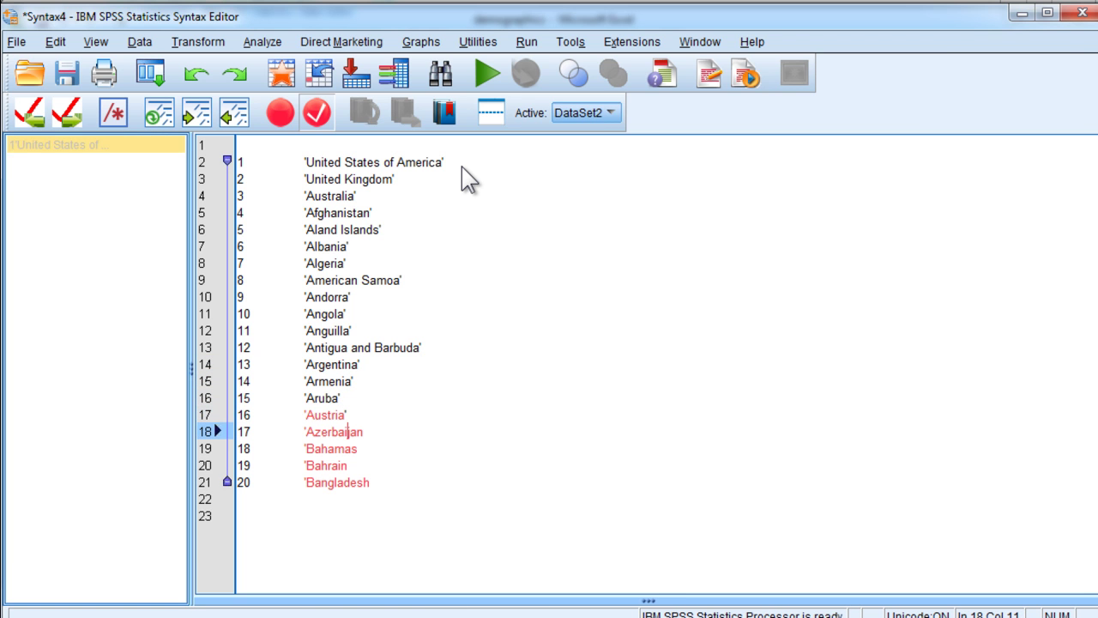
{"action": "key", "text": "Down"}
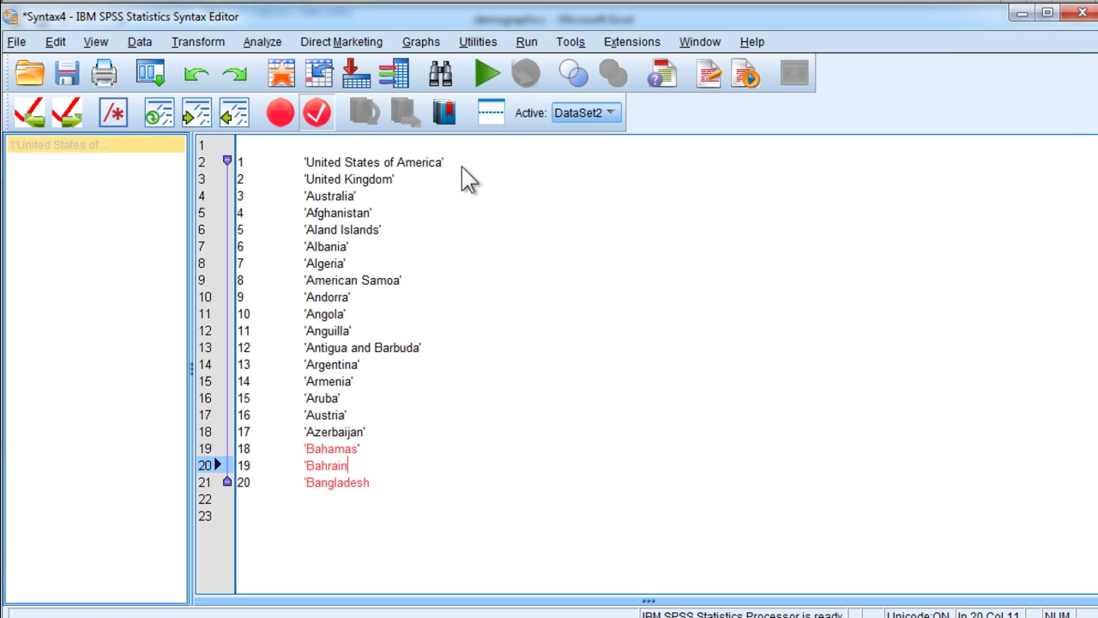
{"action": "type", "text": "'"}
{"action": "key", "text": "Down"}
{"action": "type", "text": "'"}
{"action": "key", "text": "Down"}
{"action": "key", "text": "Right"}
{"action": "key", "text": "Down"}
{"action": "key", "text": "Up"}
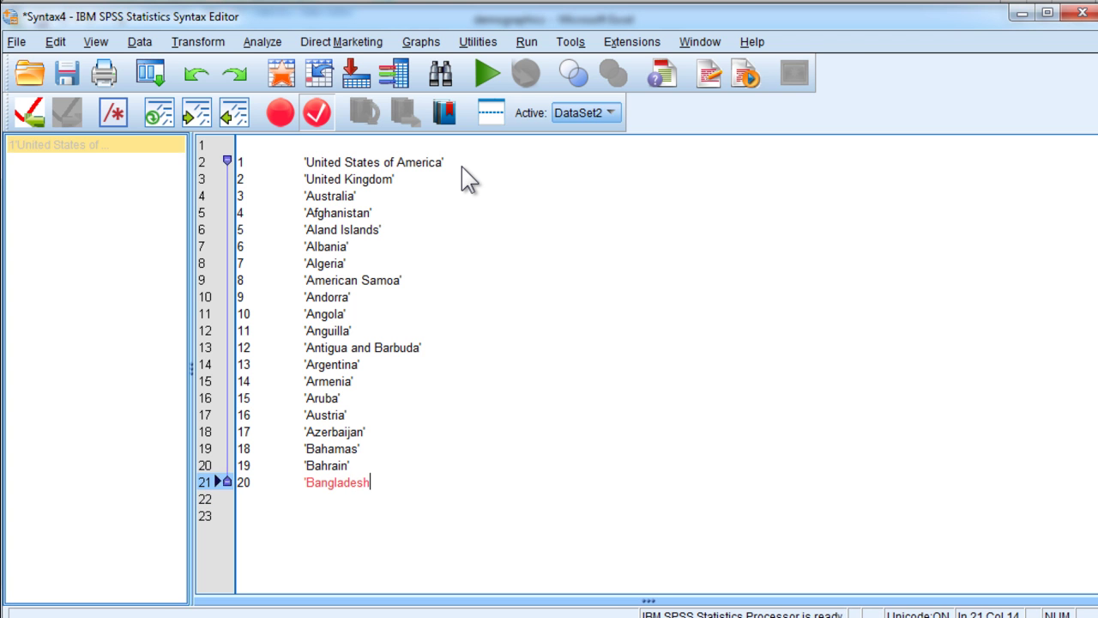
{"action": "type", "text": "'"}
{"action": "key", "text": "Up"}
{"action": "key", "text": "Up"}
{"action": "key", "text": "Up"}
{"action": "key", "text": "Up"}
{"action": "key", "text": "Up"}
{"action": "key", "text": "Up"}
{"action": "key", "text": "Up"}
{"action": "key", "text": "Up"}
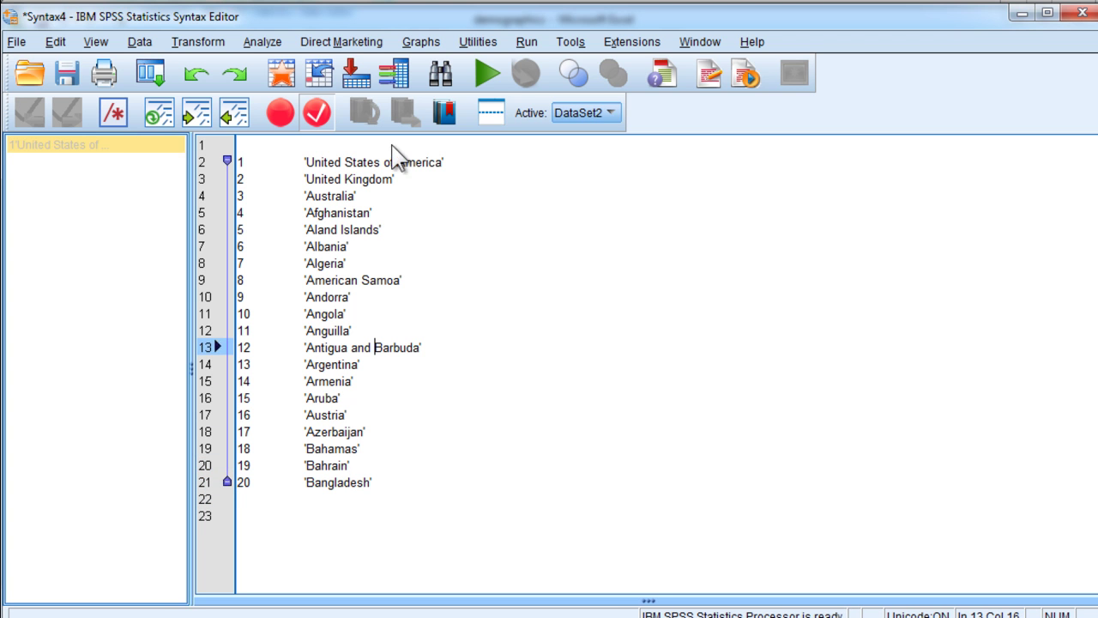
{"action": "left_click", "coordinate": [377, 145]}
Add an 'ADD VALUE LABELS residence' command line above the quoted 1–20 country list
{"action": "key", "text": "Return"}
{"action": "key", "text": "Up"}
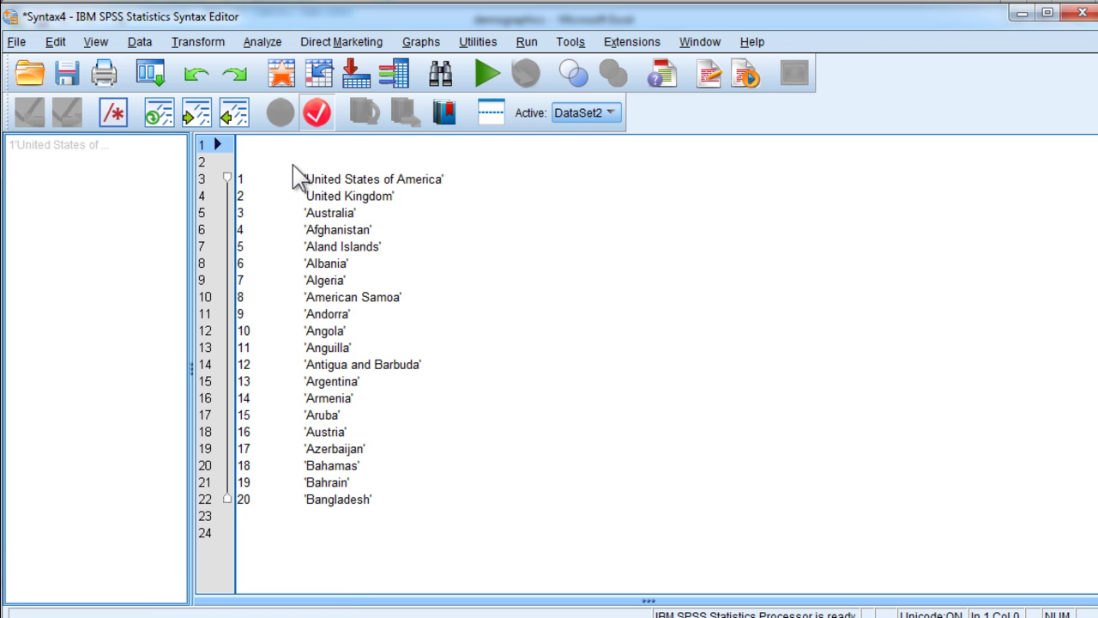
{"action": "key", "text": "Return"}
{"action": "type", "text": "ADD "}
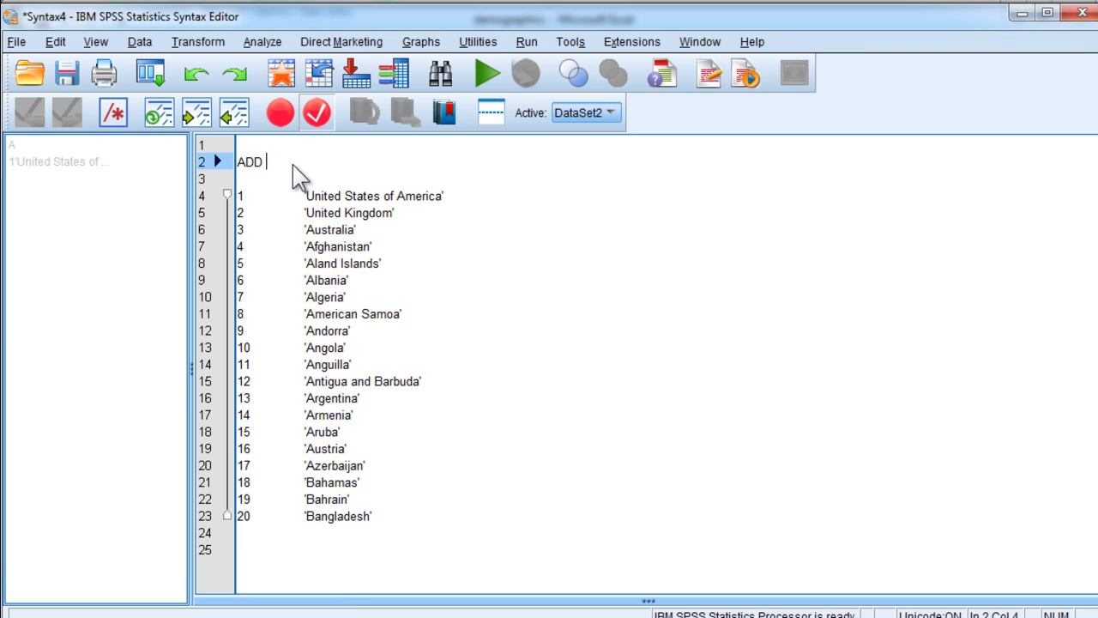
{"action": "type", "text": "VALUE LABle"}
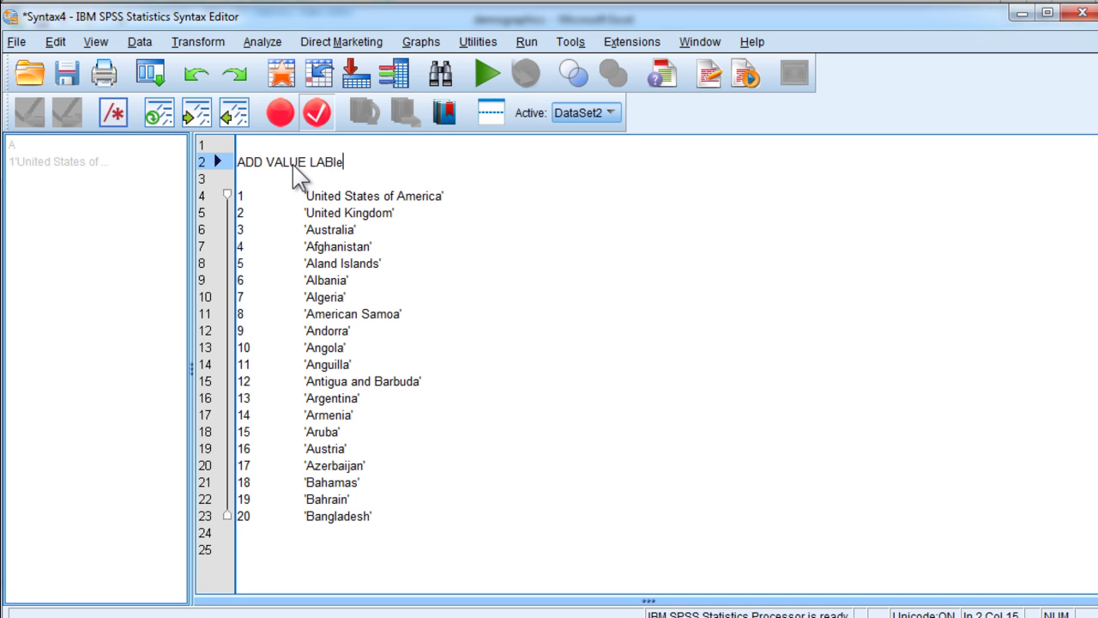
{"action": "key", "text": "BackSpace"}
{"action": "key", "text": "BackSpace"}
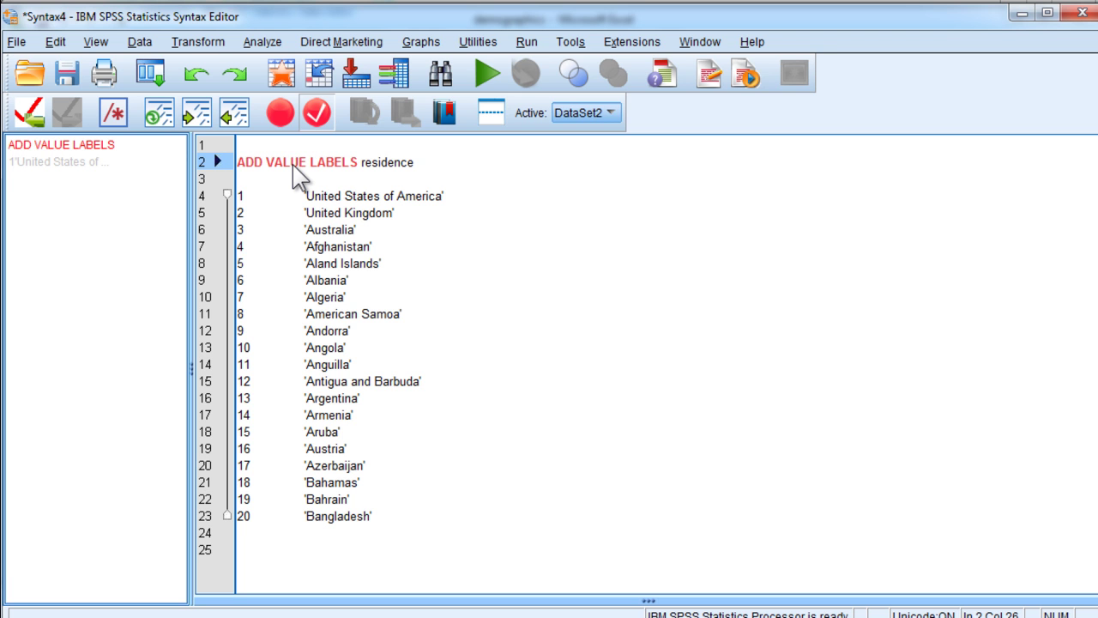
{"action": "key", "text": "Down"}
{"action": "key", "text": "Down"}
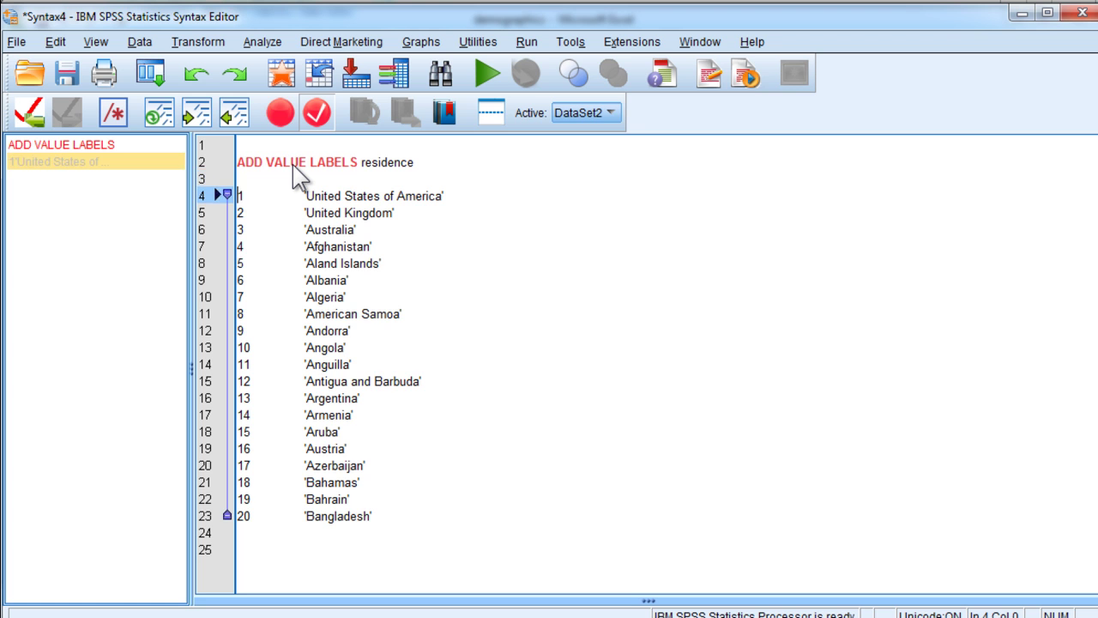
Join value 1 'United States of America' onto the command line and end the syntax with EXECUTE
{"action": "key", "text": "BackSpace"}
{"action": "key", "text": "BackSpace"}
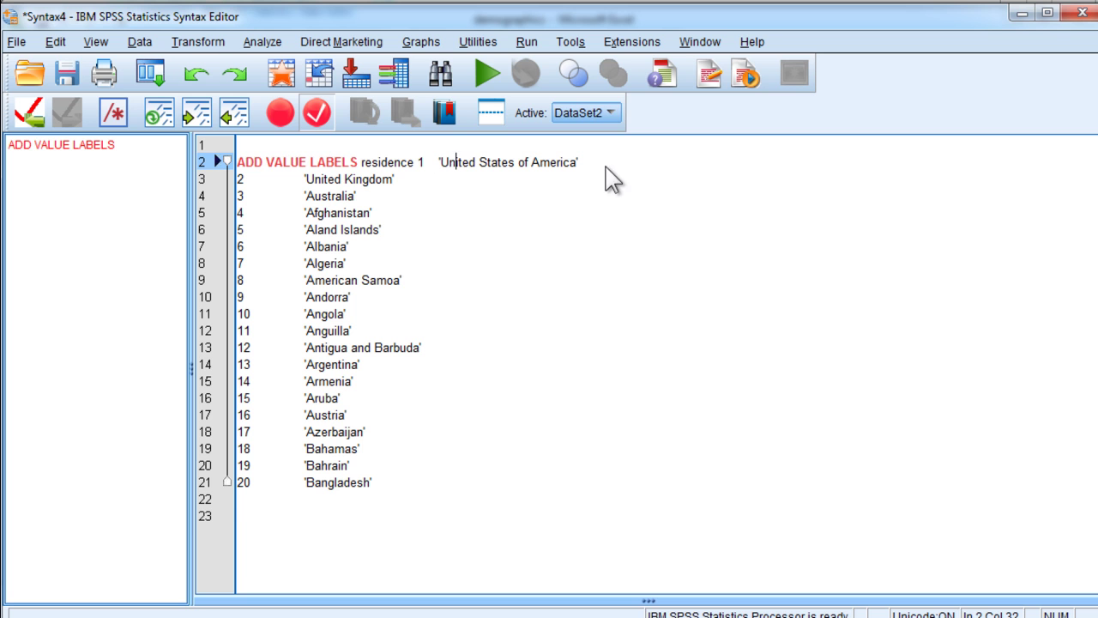
{"action": "left_click", "coordinate": [389, 504]}
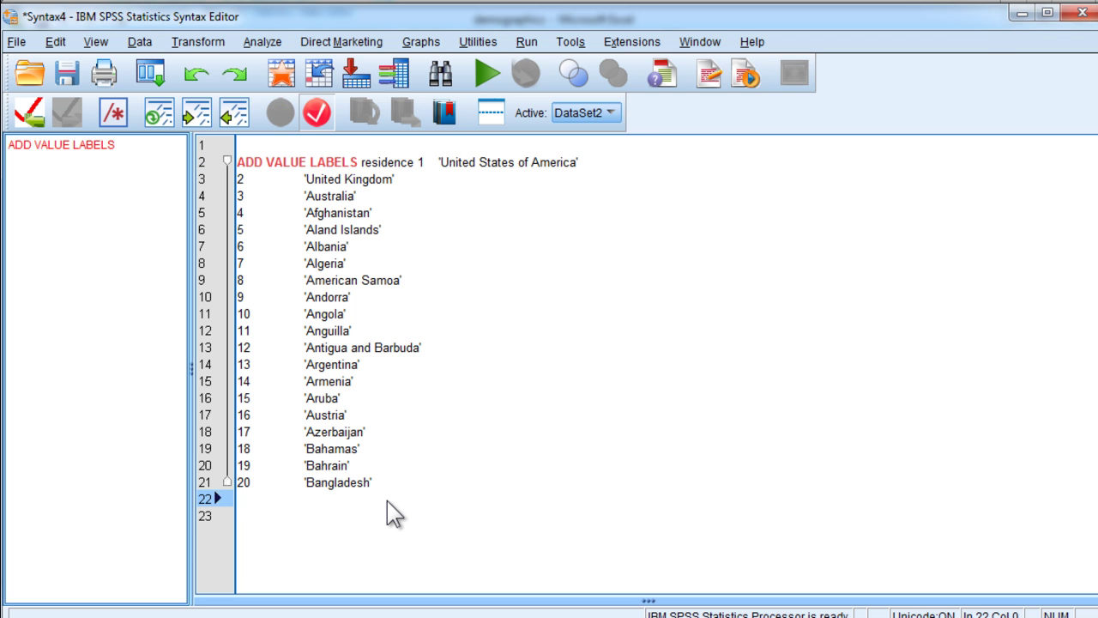
{"action": "type", "text": "EXECUTE."}
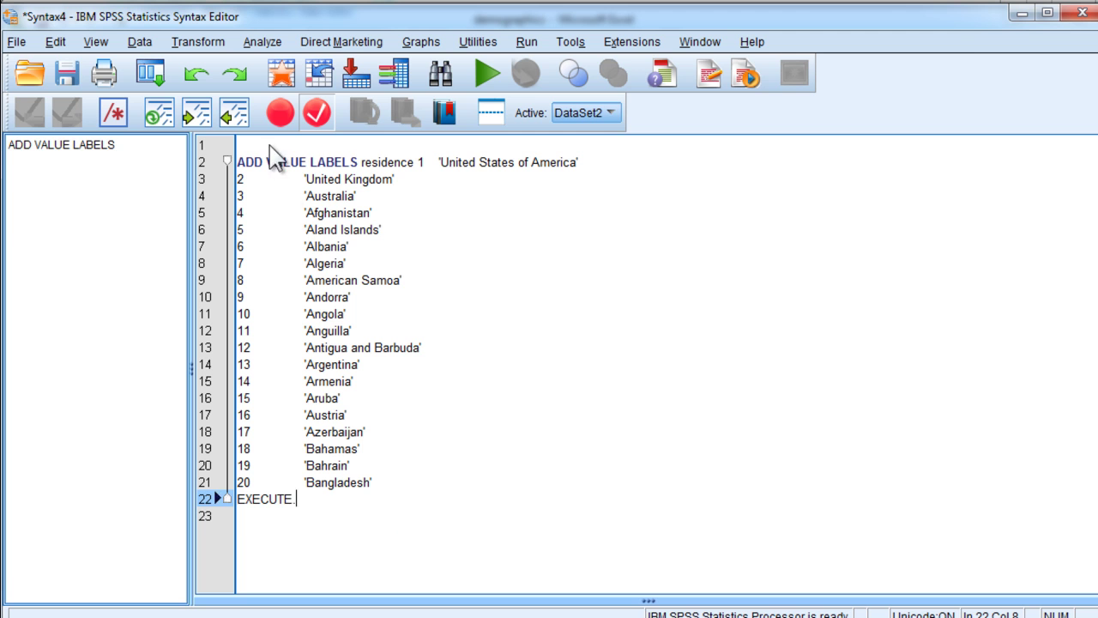
Select the words 'ADD VALUE' on line 2, then return to the label lines
{"action": "left_click", "coordinate": [278, 163]}
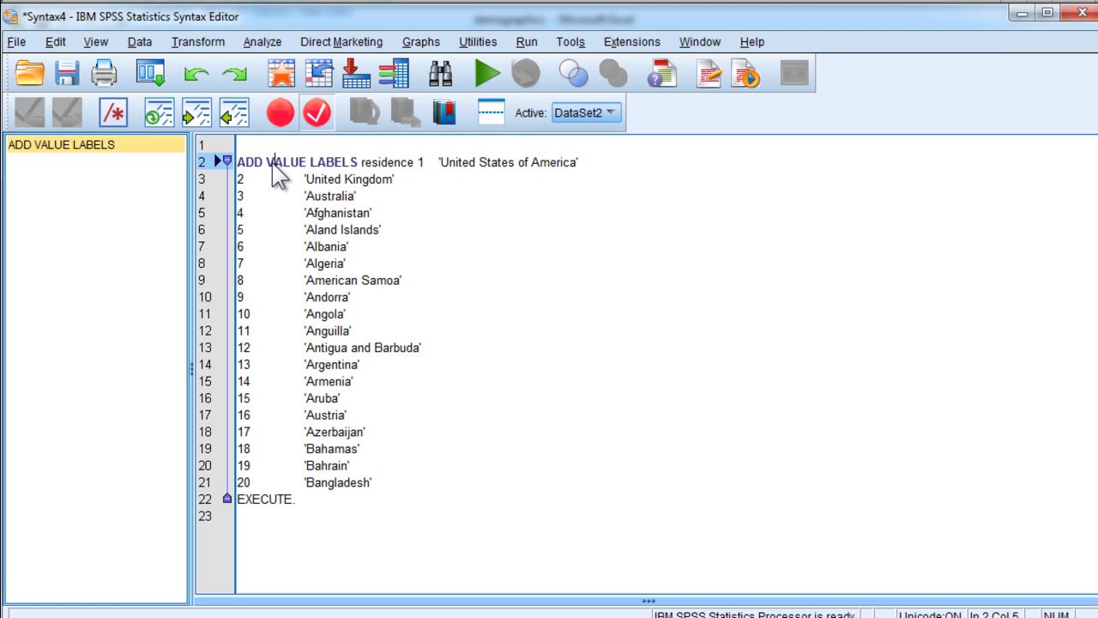
{"action": "left_click_drag", "start_coordinate": [248, 165], "coordinate": [316, 164]}
{"action": "left_click", "coordinate": [445, 199]}
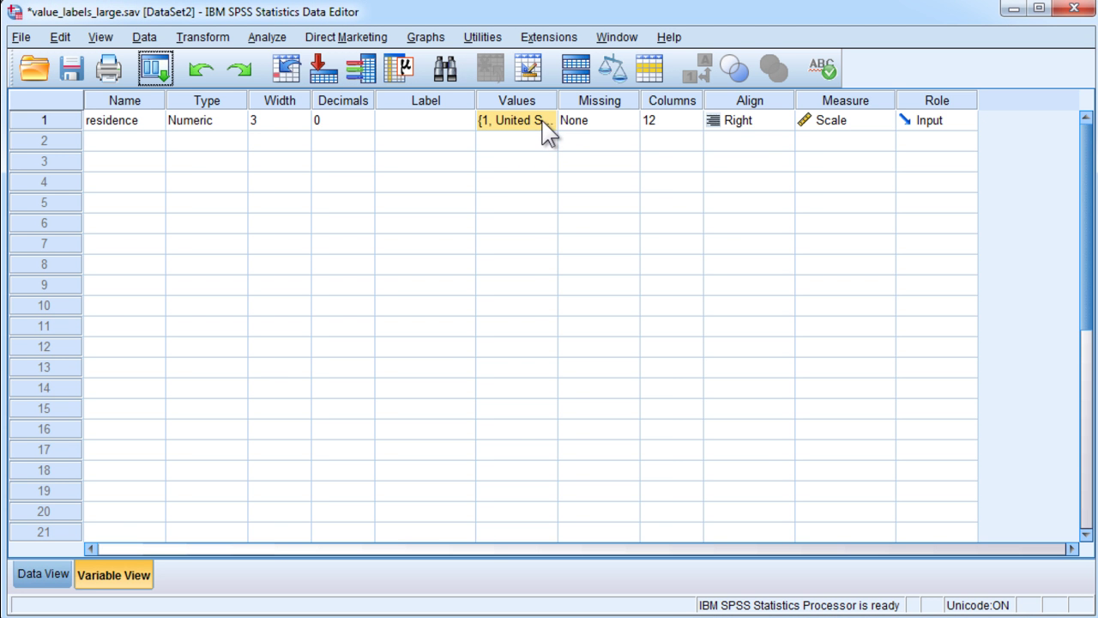
Open residence's Value Labels and inspect the United Kingdom and Afghanistan labels
{"action": "left_click", "coordinate": [542, 121]}
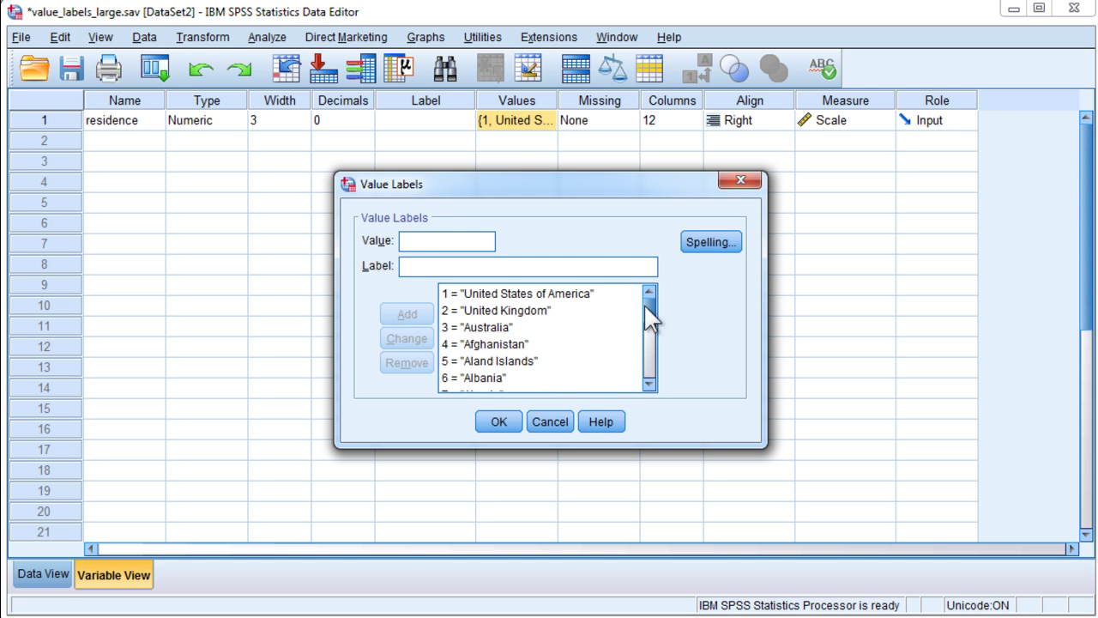
{"action": "mouse_move", "coordinate": [650, 307]}
{"action": "left_mouse_down"}
{"action": "mouse_move", "coordinate": [655, 380]}
{"action": "mouse_move", "coordinate": [643, 300]}
{"action": "left_mouse_up"}
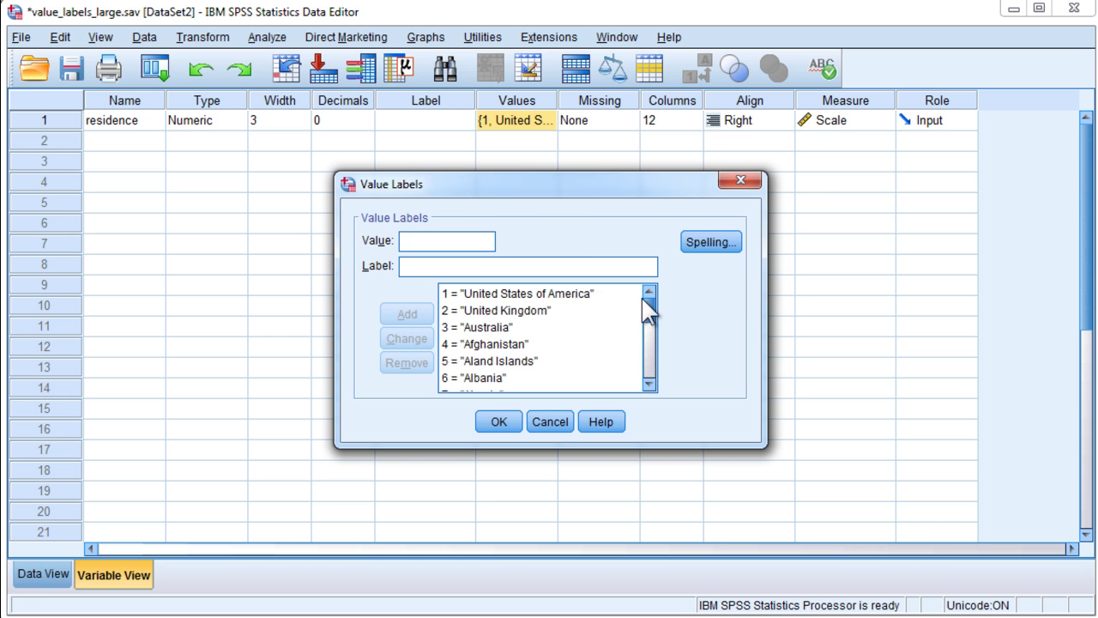
{"action": "left_click", "coordinate": [559, 295]}
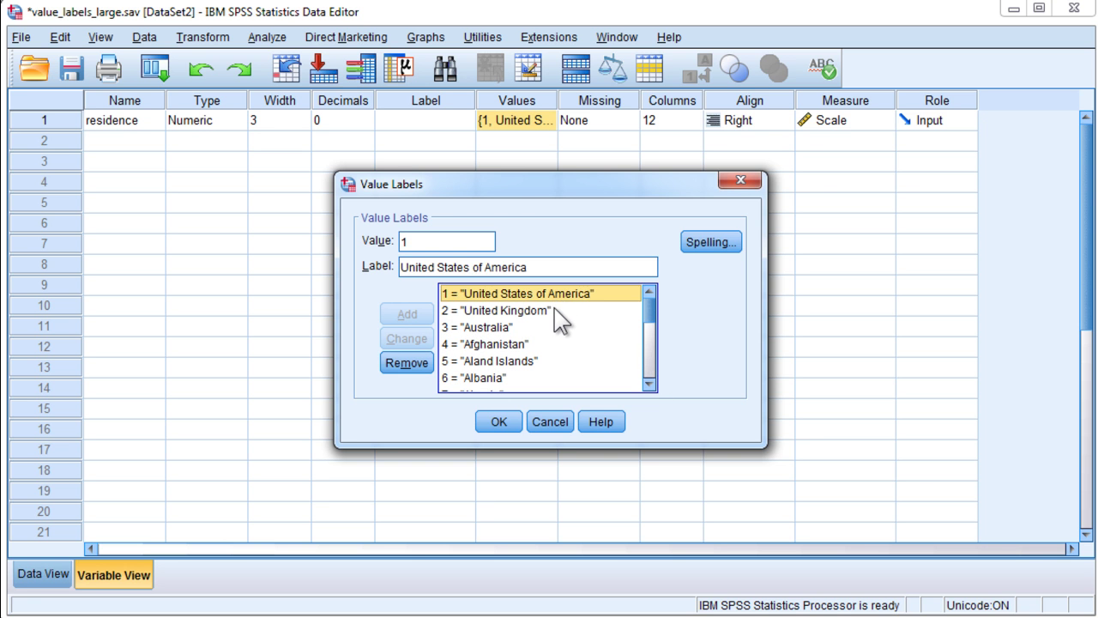
{"action": "left_click", "coordinate": [504, 328]}
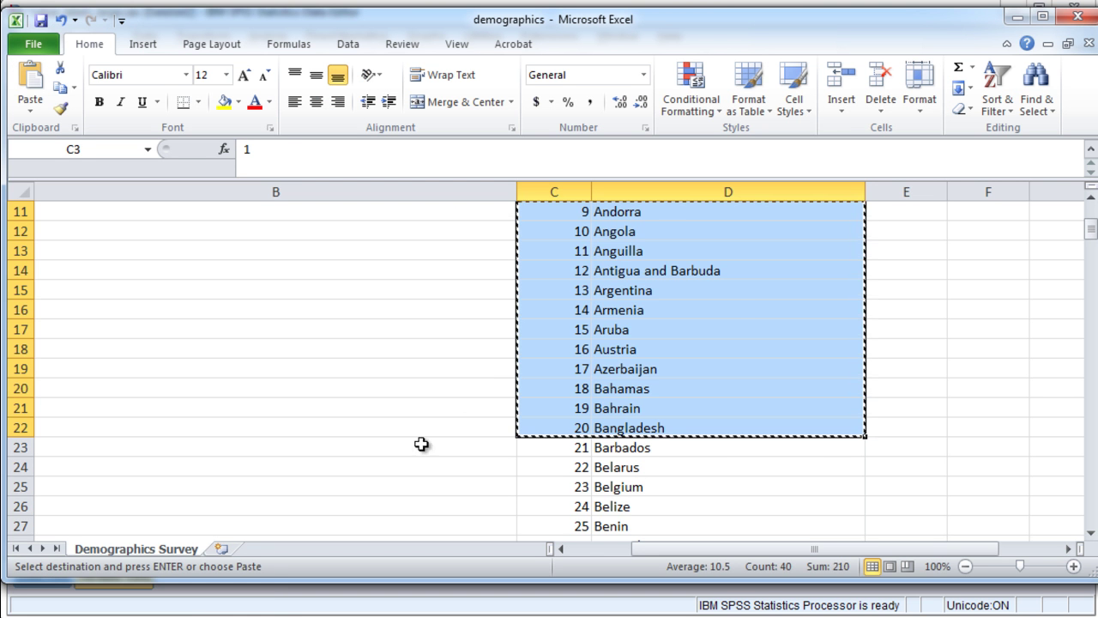
Look over the copied country list in Excel, scrolling up toward row 1
{"action": "left_click", "coordinate": [683, 311]}
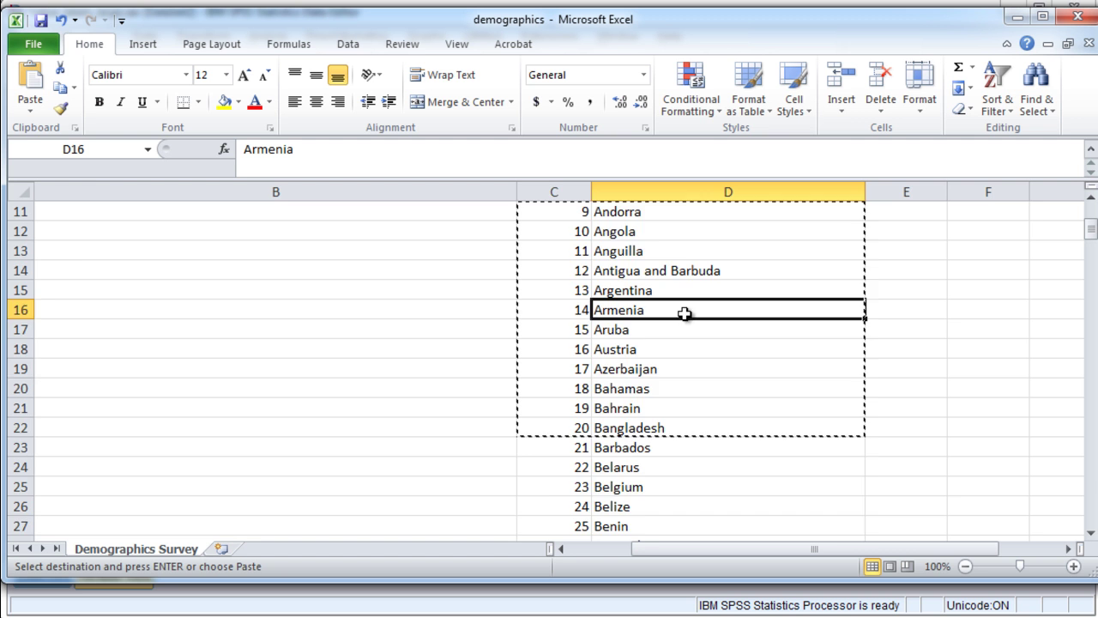
{"action": "scroll", "coordinate": [684, 313], "scroll_direction": "up", "scroll_amount": 4}
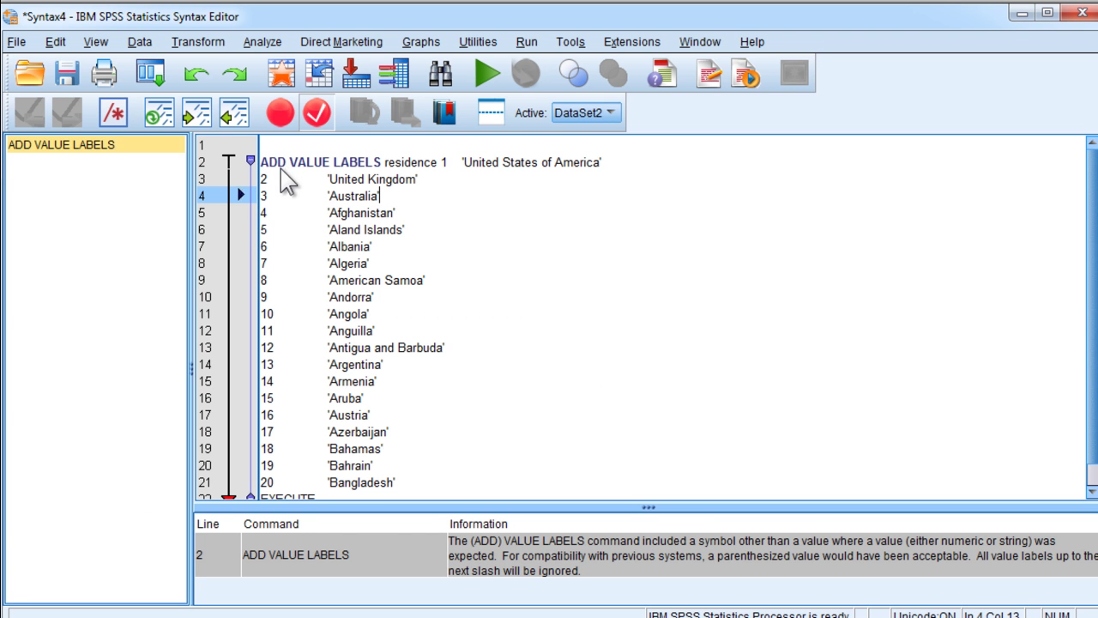
{"action": "left_click_drag", "start_coordinate": [261, 163], "coordinate": [586, 164]}
{"action": "left_click", "coordinate": [426, 165]}
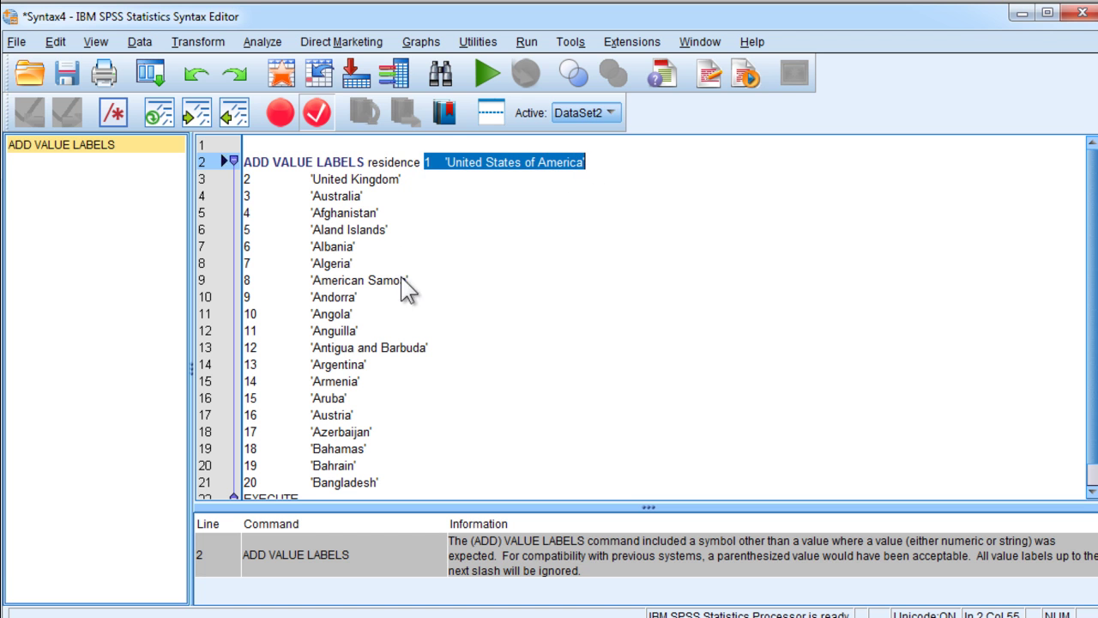
{"action": "scroll", "coordinate": [420, 322], "scroll_direction": "down", "scroll_amount": 1}
{"action": "left_click", "coordinate": [322, 477]}
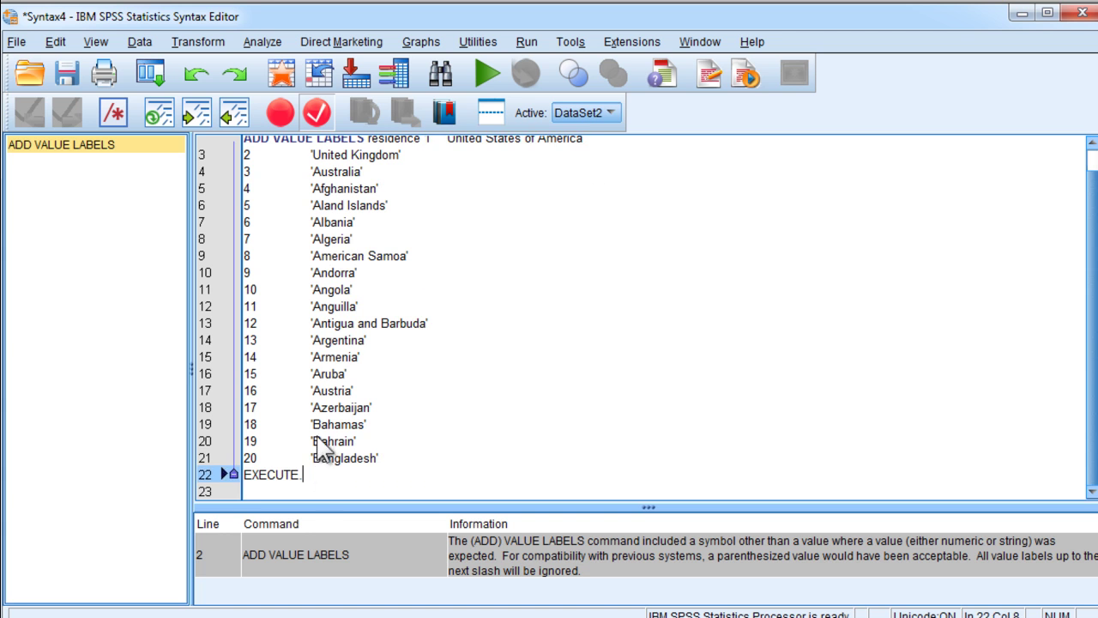
{"action": "scroll", "coordinate": [322, 403], "scroll_direction": "up", "scroll_amount": 1}
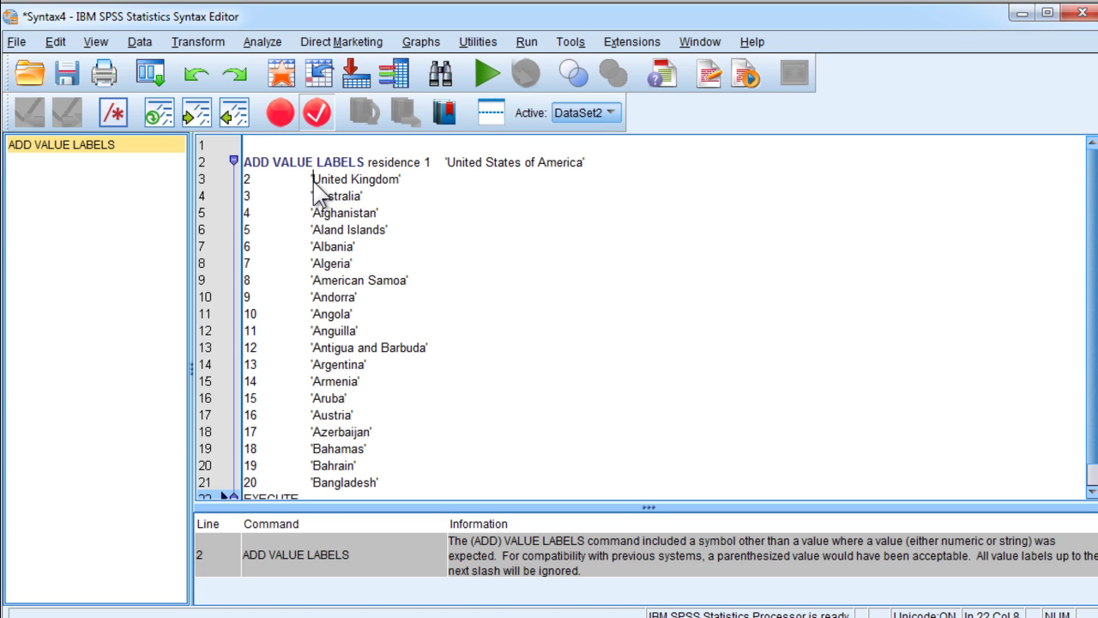
{"action": "left_click", "coordinate": [403, 182]}
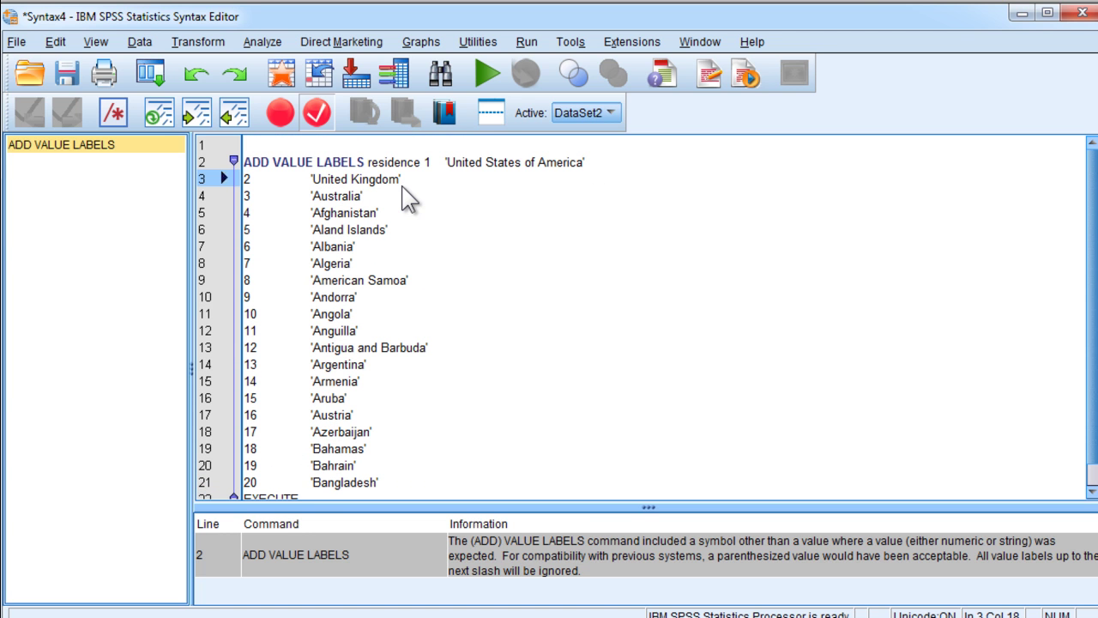